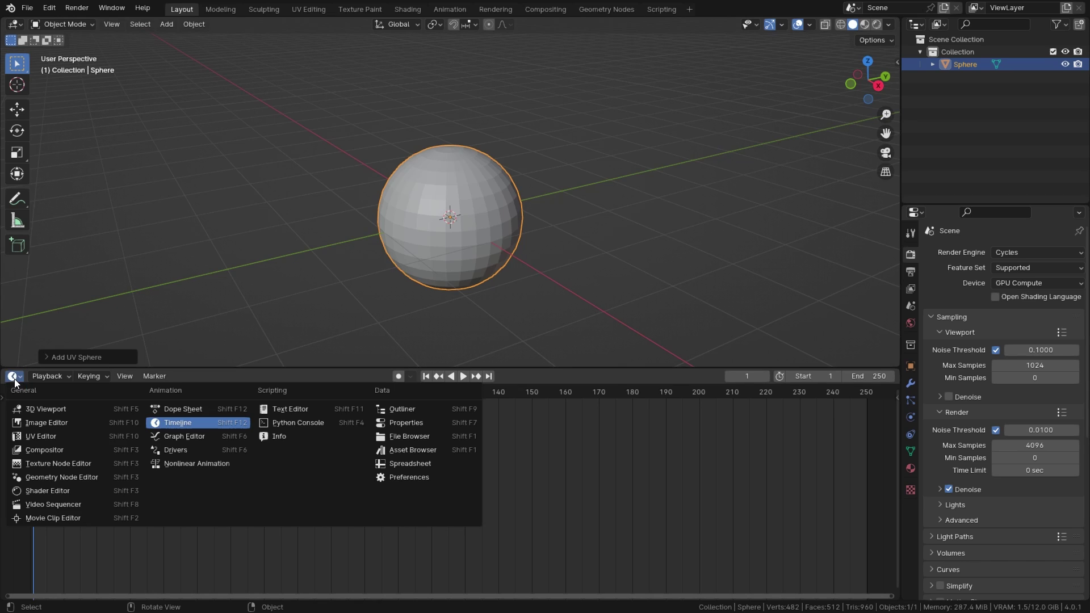
Change the timeline area to the Shader Editor and create a new material named Stone on the sphere
{"action": "left_click", "coordinate": [64, 491]}
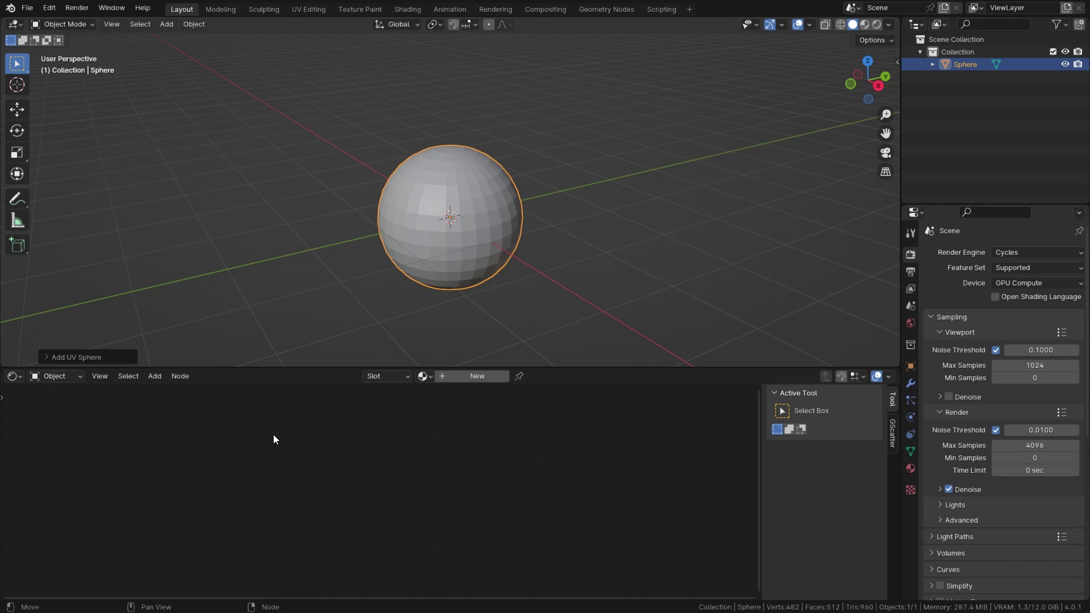
{"action": "left_click", "coordinate": [455, 376]}
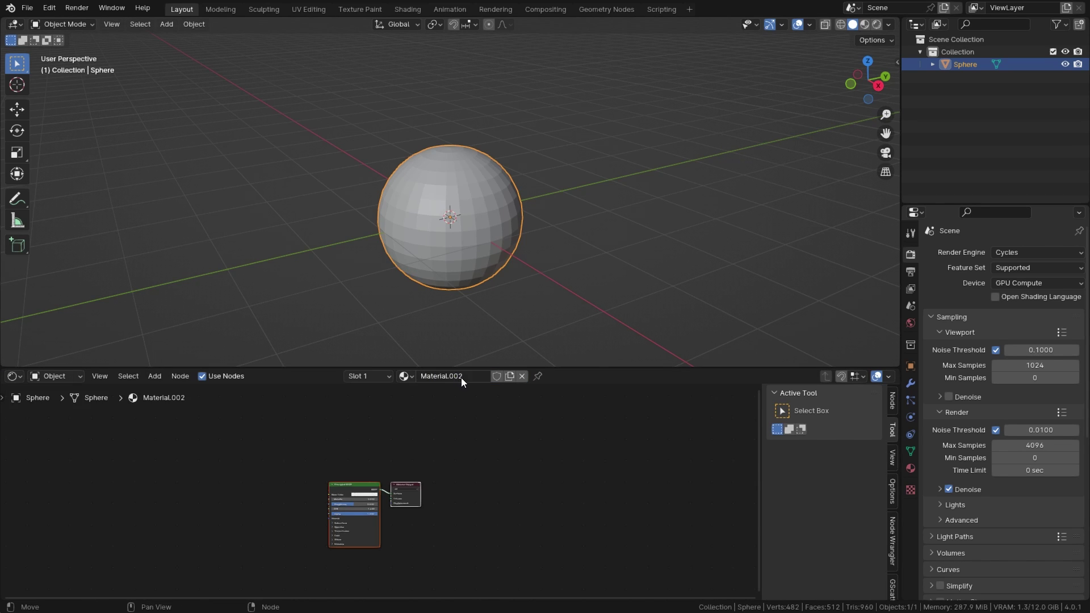
{"action": "left_click", "coordinate": [466, 376]}
{"action": "type", "text": "Stone"}
{"action": "key", "text": "Return"}
Build the Principled texture setup on the Stone shader from the stone_wall 2k rough, nor_gl, disp and diff images
{"action": "middle_click_drag", "start_coordinate": [342, 480], "coordinate": [354, 469]}
{"action": "scroll", "coordinate": [358, 463], "scroll_direction": "up", "scroll_amount": 1}
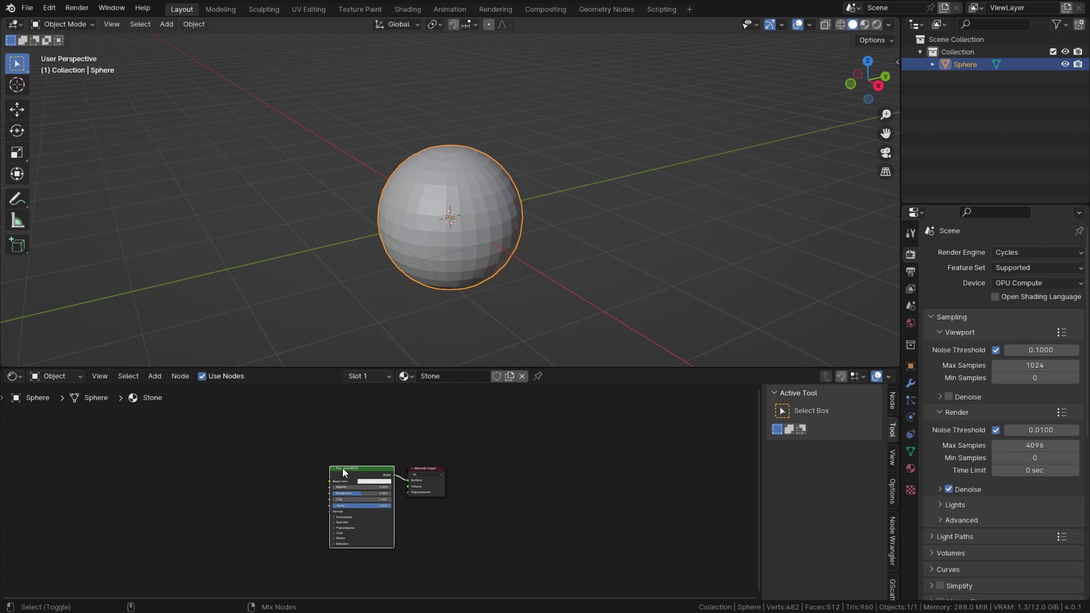
{"action": "key", "text": "ctrl+shift+t"}
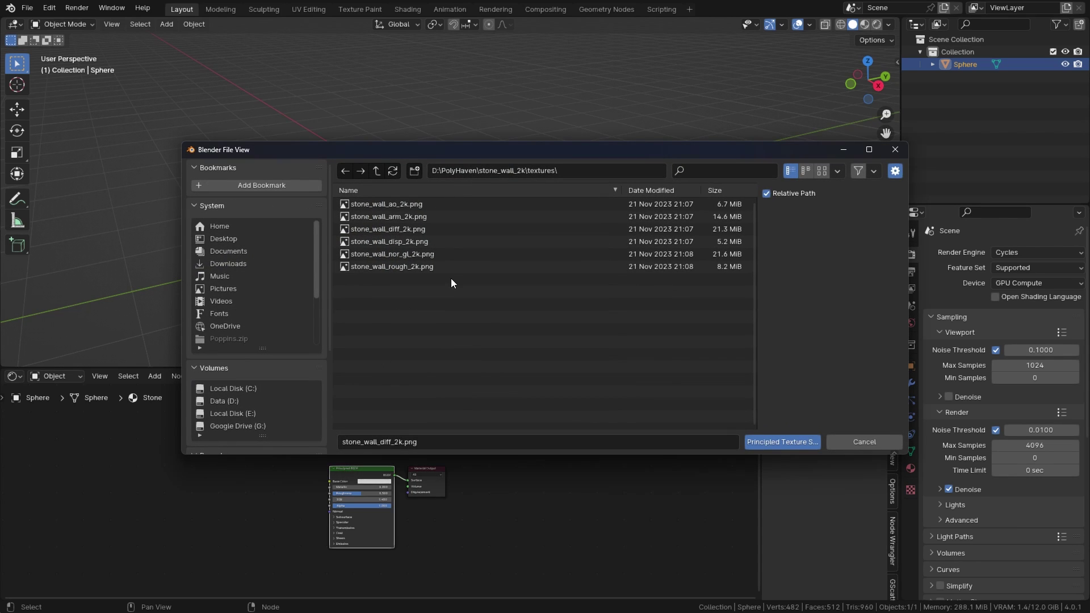
{"action": "left_click", "coordinate": [456, 266]}
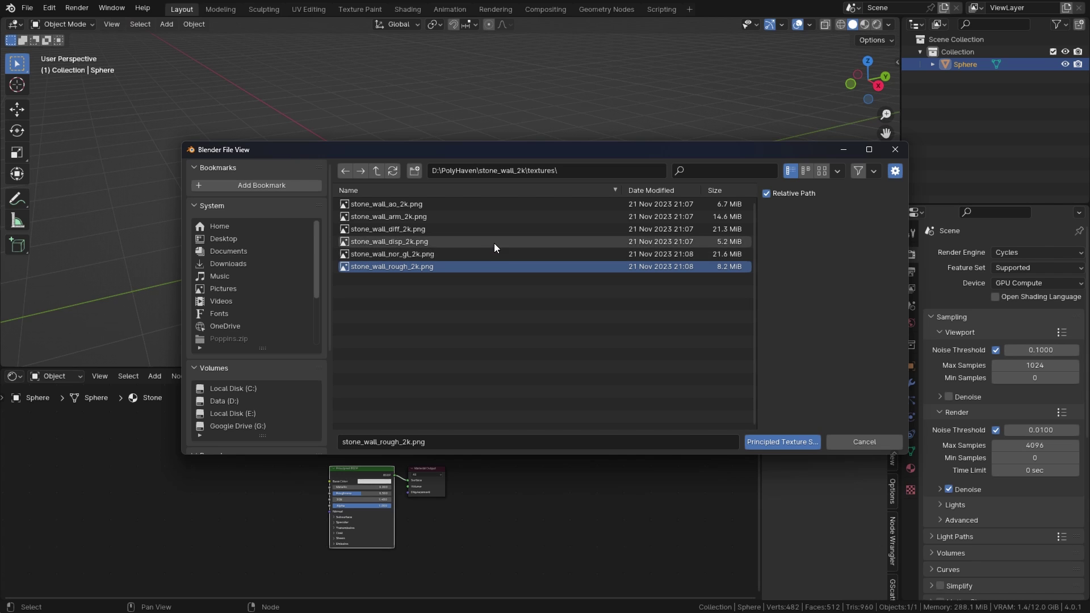
{"action": "left_click", "coordinate": [462, 254], "text": "ctrl"}
{"action": "left_click", "coordinate": [462, 242], "text": "ctrl"}
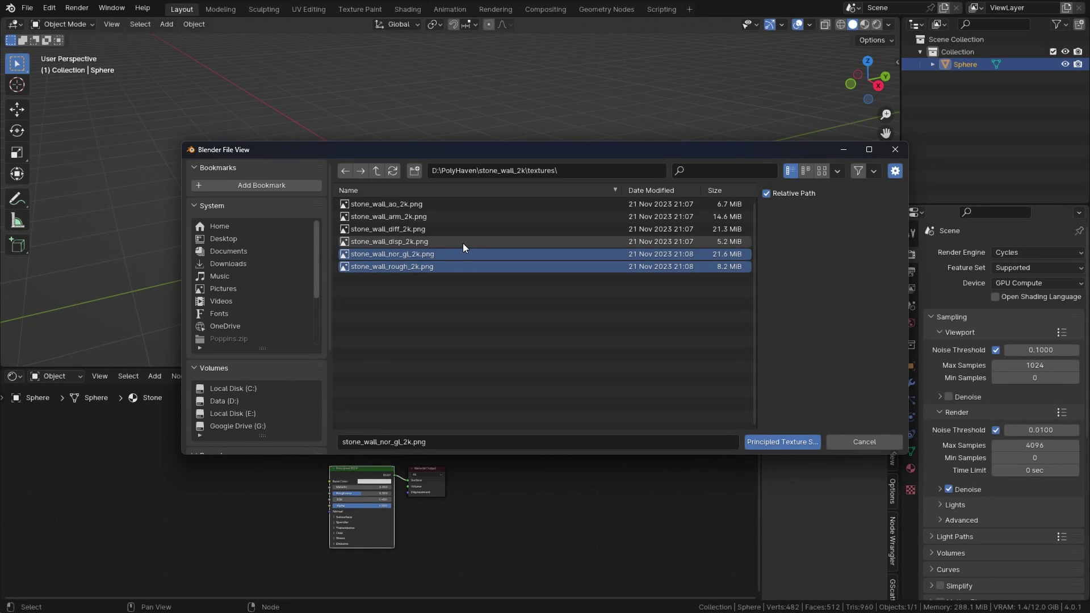
{"action": "left_click", "coordinate": [468, 229], "text": "ctrl"}
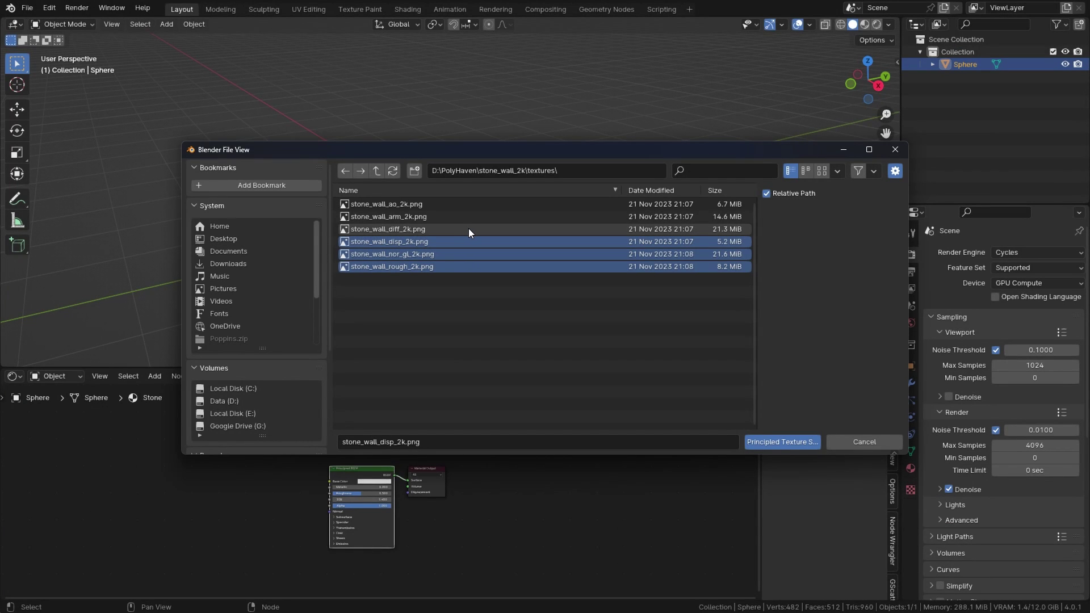
{"action": "left_click", "coordinate": [787, 442]}
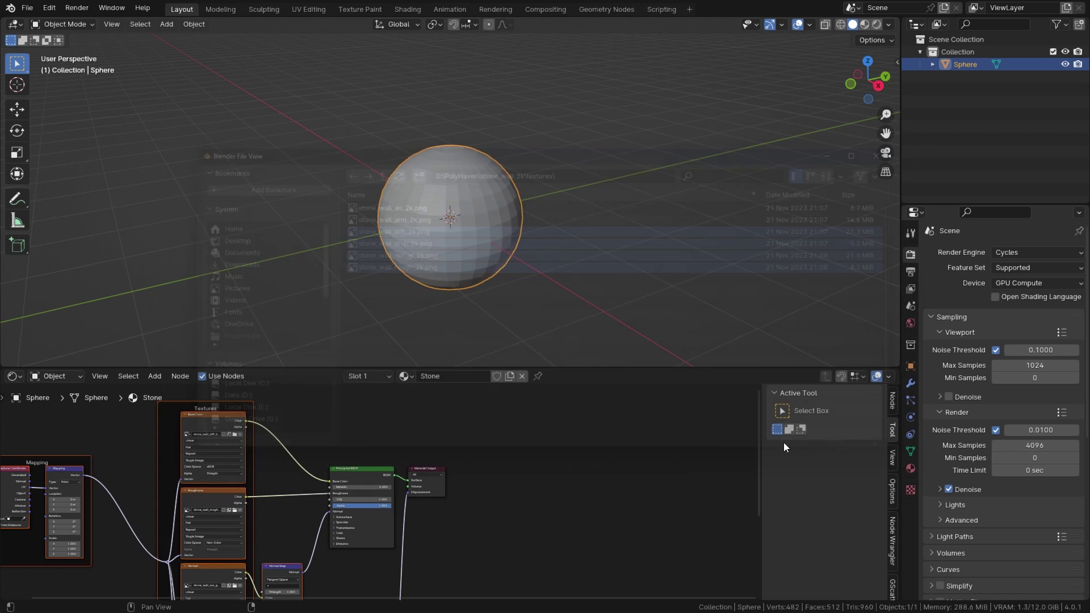
Show the viewport in Material Preview shading and examine the stone texture around the sphere
{"action": "left_click", "coordinate": [864, 24]}
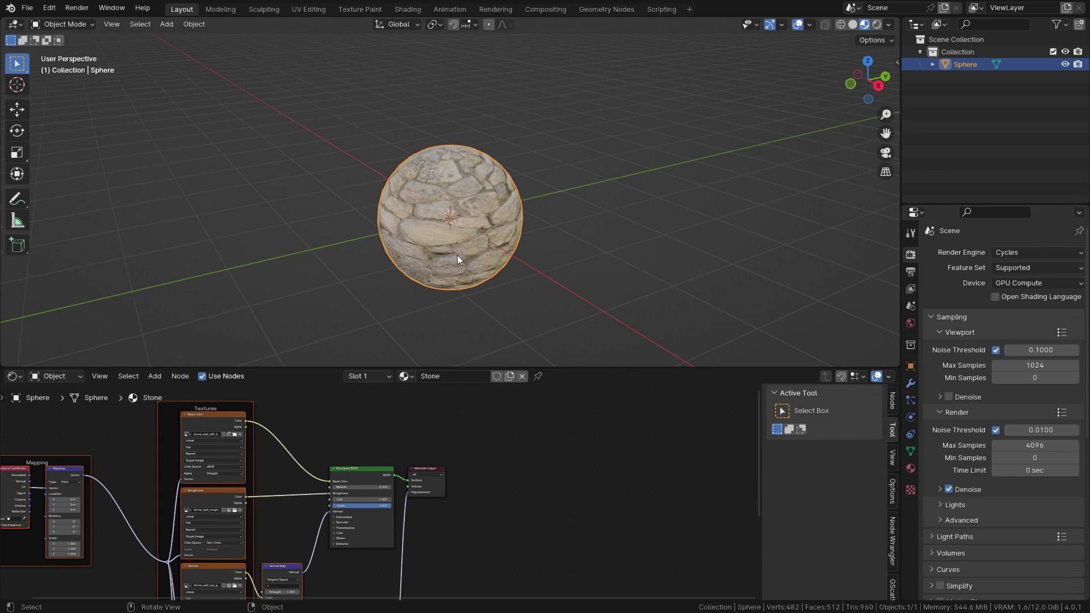
{"action": "mouse_move", "coordinate": [457, 254]}
{"action": "middle_mouse_down"}
{"action": "mouse_move", "coordinate": [438, 236]}
{"action": "mouse_move", "coordinate": [433, 254]}
{"action": "mouse_move", "coordinate": [454, 261]}
{"action": "middle_mouse_up"}
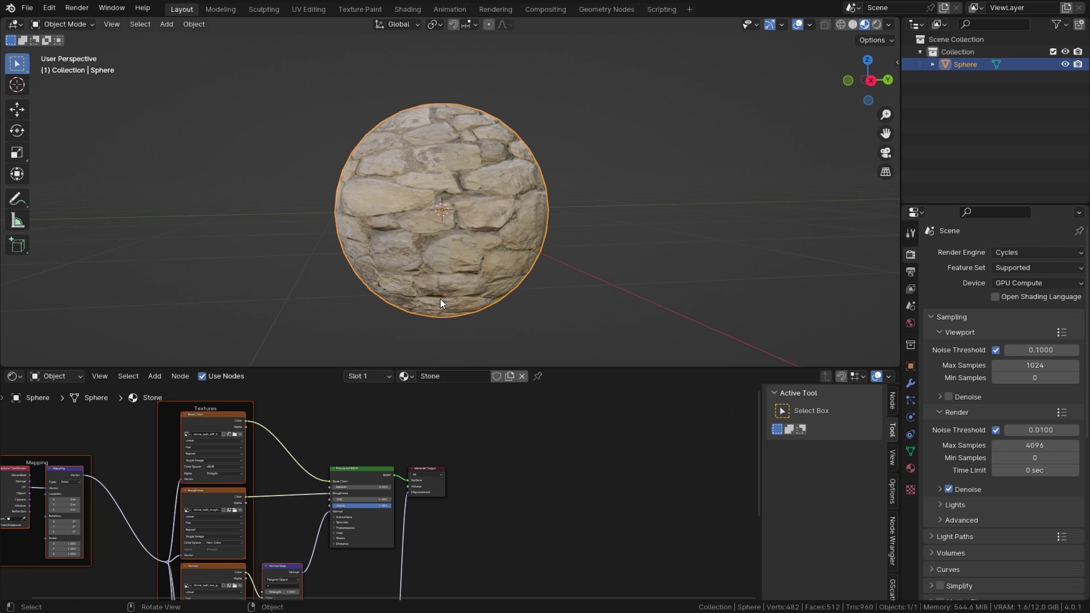
{"action": "middle_click_drag", "start_coordinate": [440, 299], "coordinate": [483, 315]}
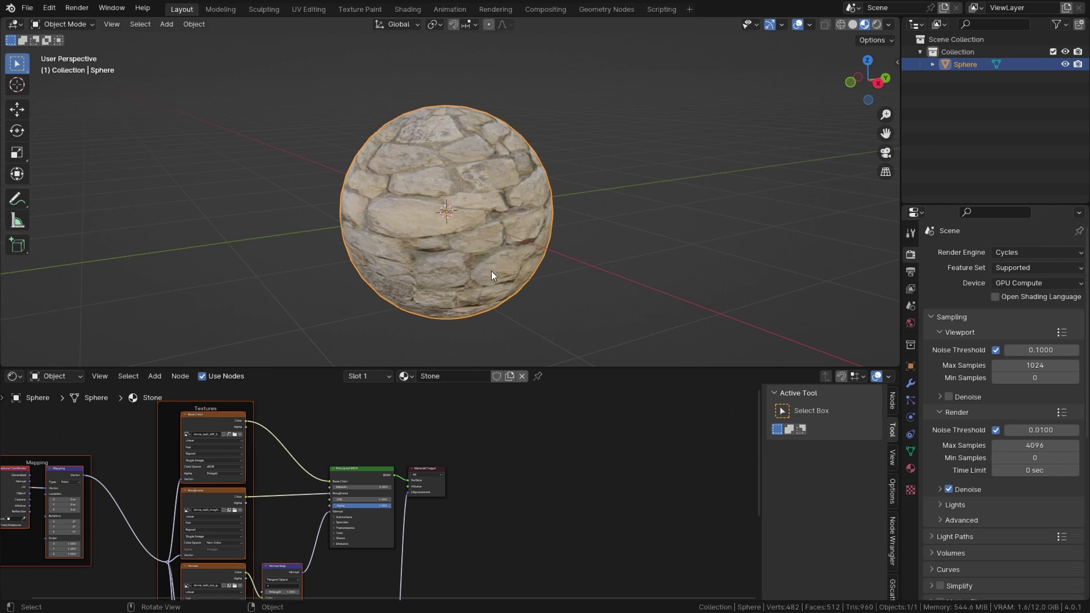
Switch the viewport to Rendered shading and assign a Sky Texture to the world background color
{"action": "left_click", "coordinate": [877, 23]}
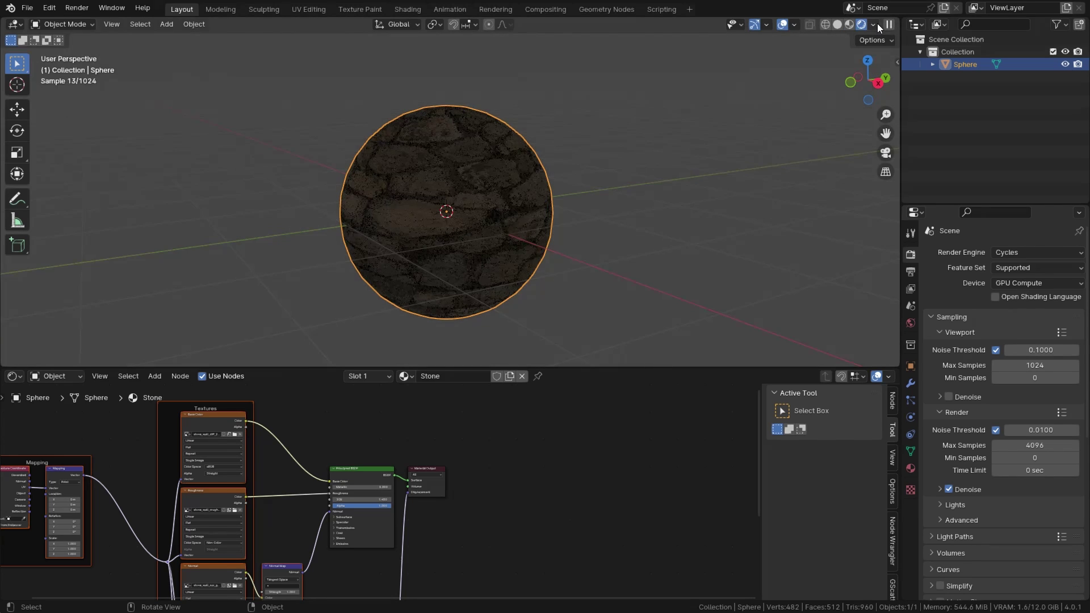
{"action": "left_click", "coordinate": [910, 323]}
{"action": "left_click", "coordinate": [993, 328]}
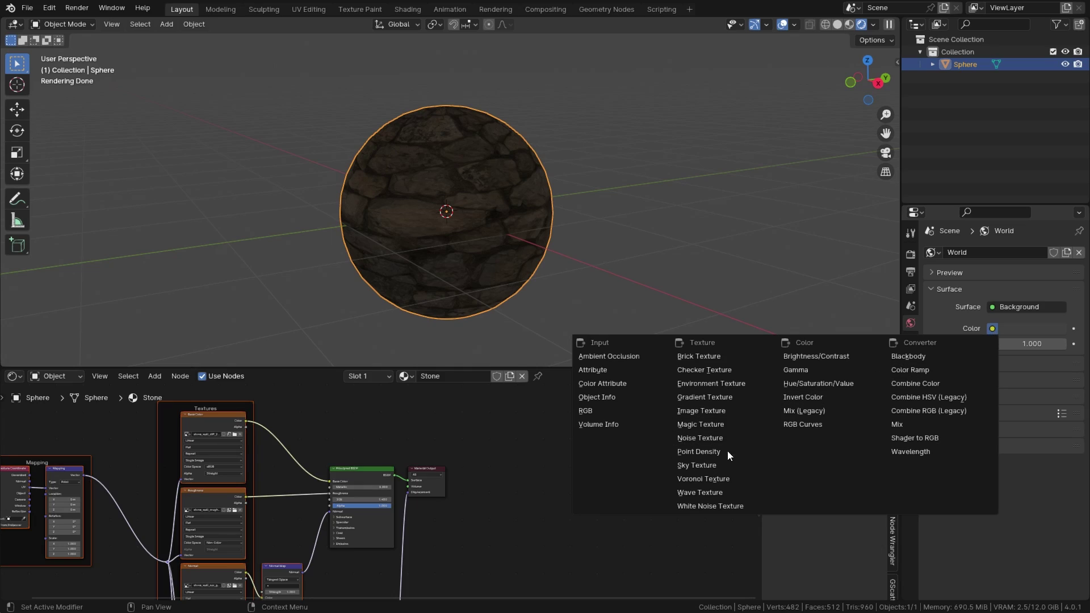
{"action": "left_click", "coordinate": [710, 465]}
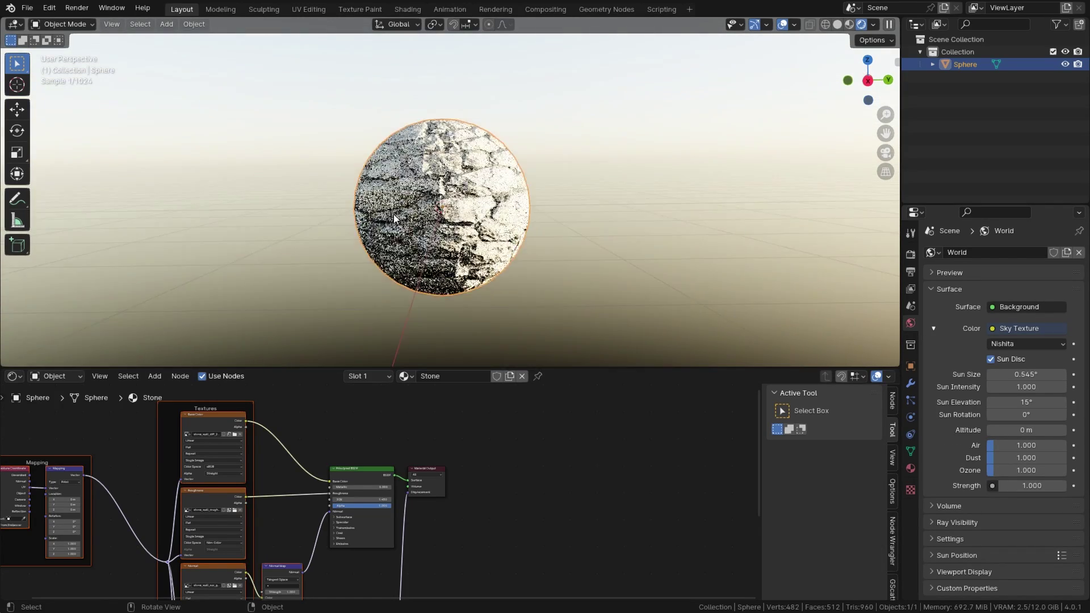
Apply Shade Smooth to the sphere and inspect its rendered surface
{"action": "scroll", "coordinate": [393, 213], "scroll_direction": "up", "scroll_amount": 5}
{"action": "right_click", "coordinate": [534, 145]}
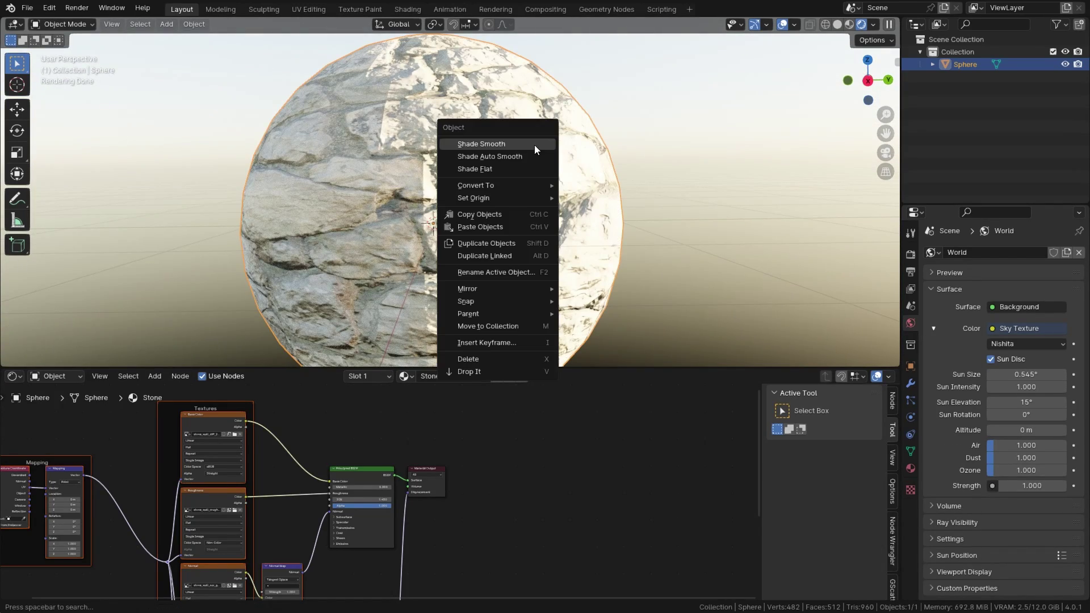
{"action": "left_click", "coordinate": [524, 145]}
{"action": "scroll", "coordinate": [516, 220], "scroll_direction": "down", "scroll_amount": 3}
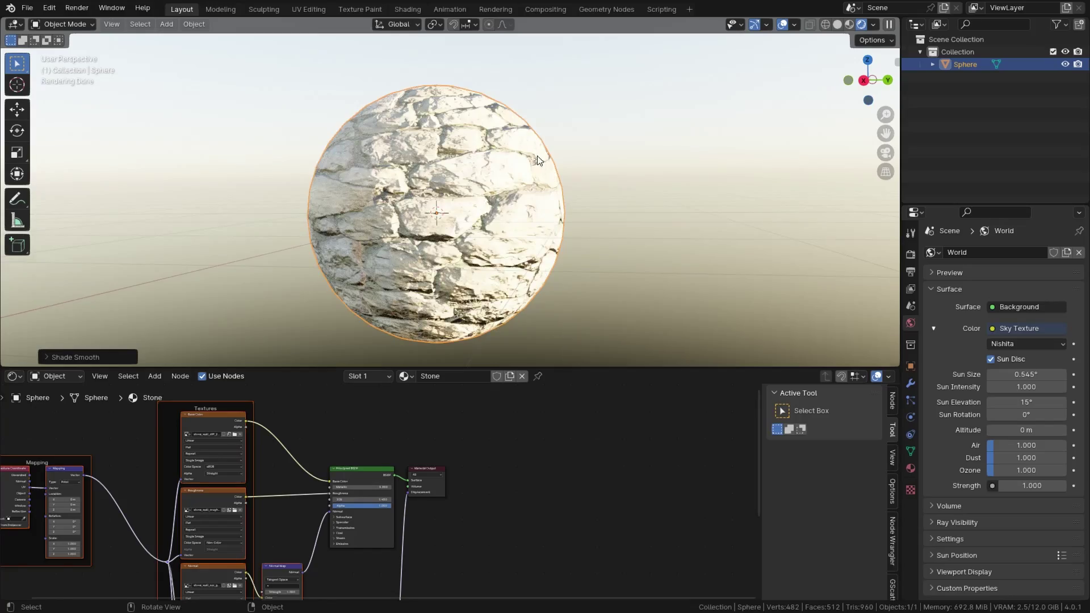
{"action": "middle_click_drag", "start_coordinate": [537, 155], "coordinate": [521, 243]}
{"action": "scroll", "coordinate": [536, 230], "scroll_direction": "up", "scroll_amount": 2}
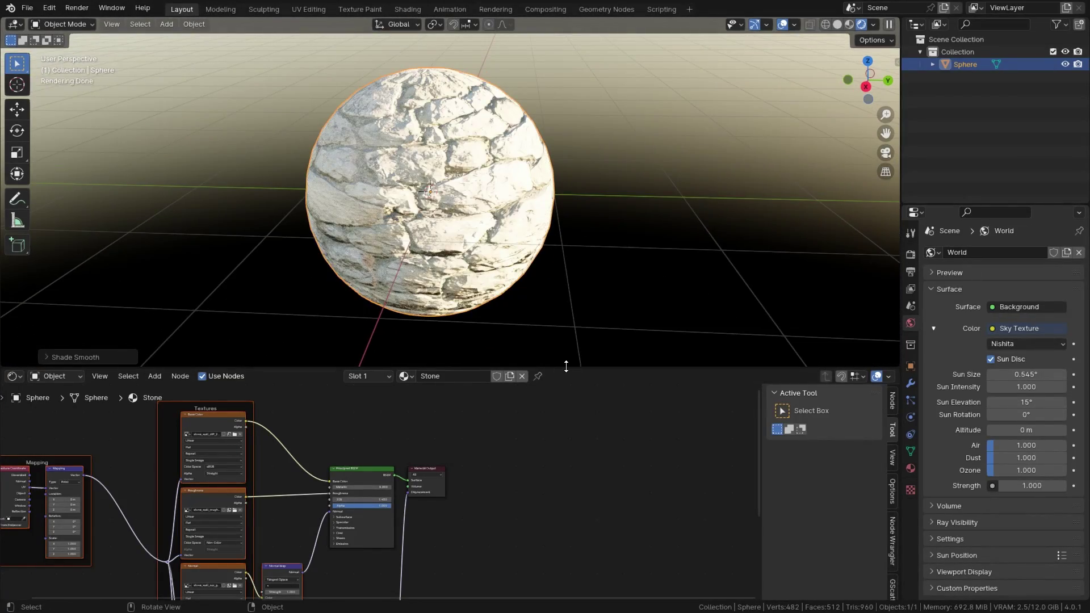
Enlarge the node editor area and set the Stone material's surface displacement method to Displacement and Bump
{"action": "left_click_drag", "start_coordinate": [567, 366], "coordinate": [563, 318]}
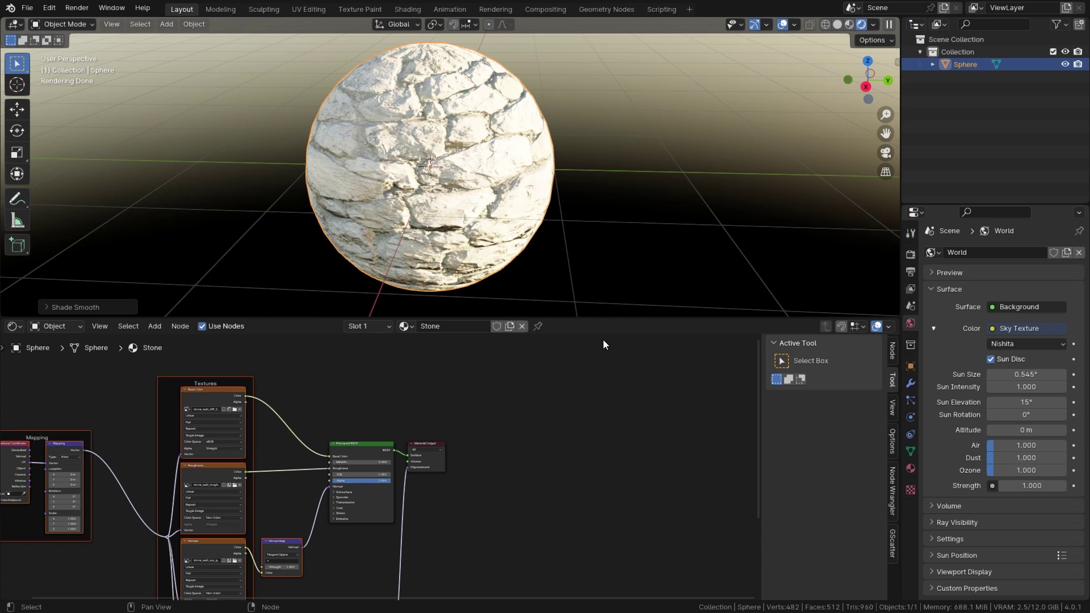
{"action": "left_click", "coordinate": [911, 469]}
{"action": "scroll", "coordinate": [957, 486], "scroll_direction": "down", "scroll_amount": 5}
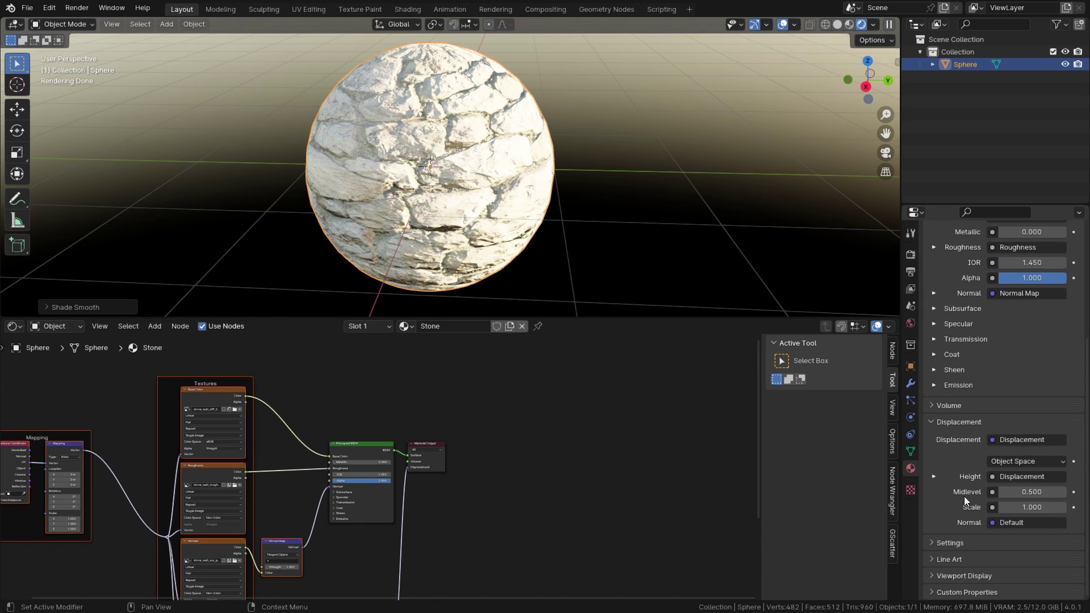
{"action": "left_click", "coordinate": [959, 541]}
{"action": "scroll", "coordinate": [955, 497], "scroll_direction": "down", "scroll_amount": 4}
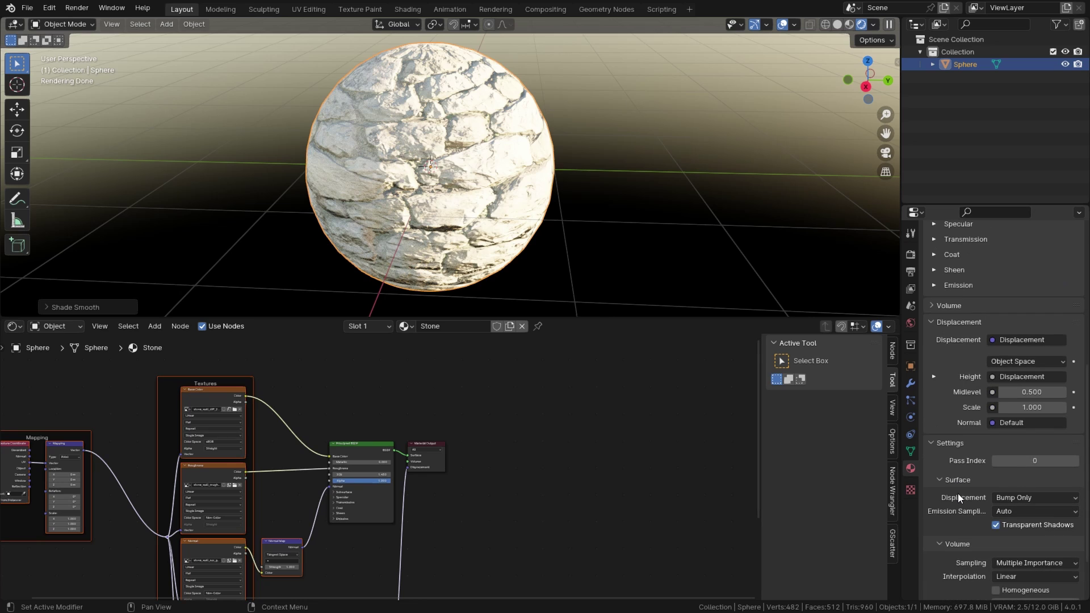
{"action": "left_click", "coordinate": [1017, 498]}
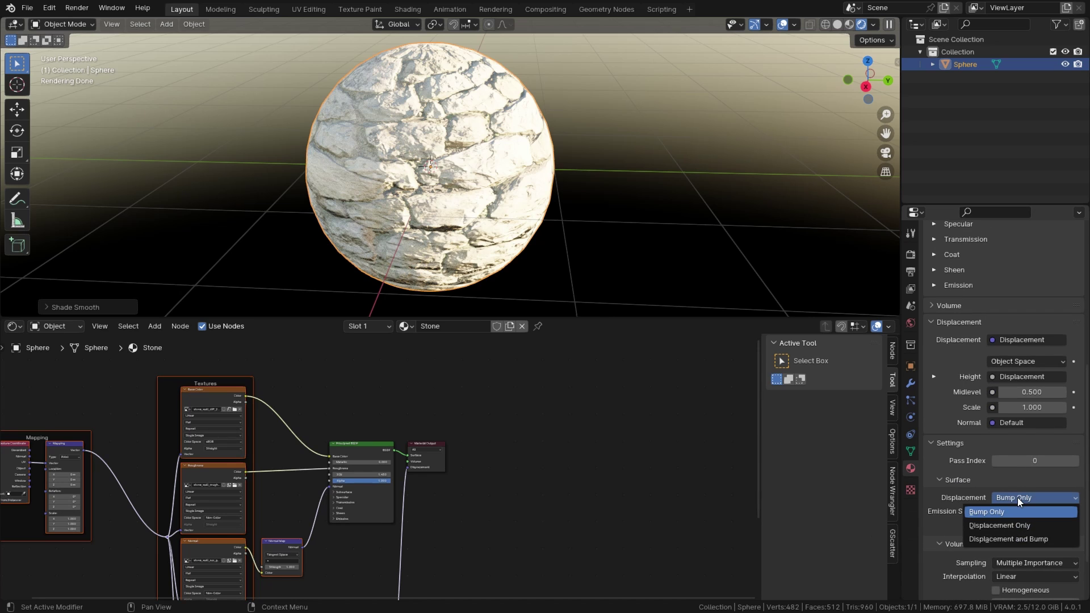
{"action": "left_click", "coordinate": [999, 539]}
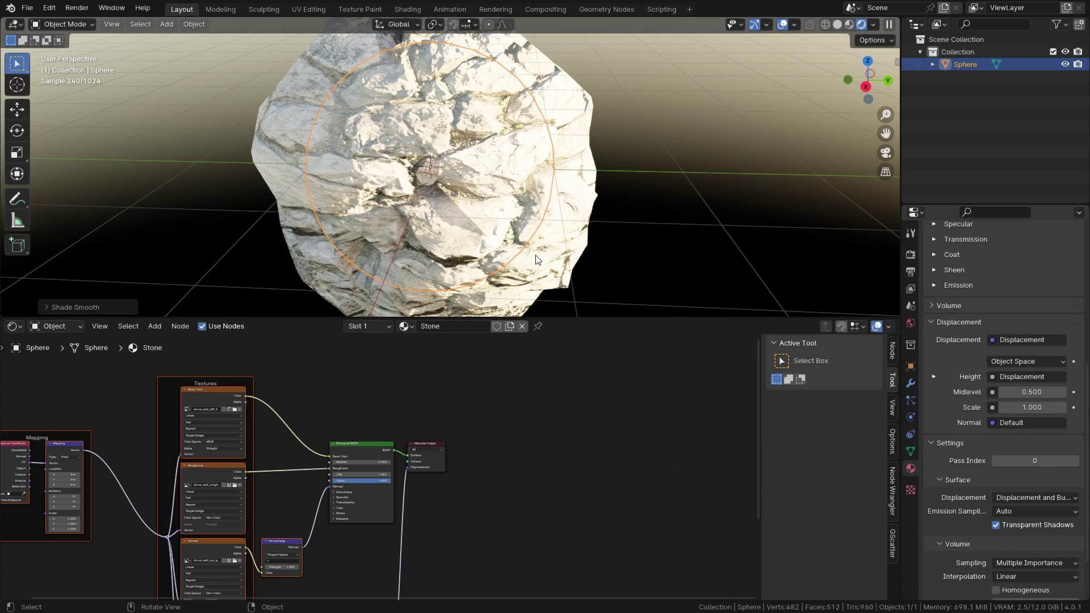
Reduce the Displacement node's Scale to 0.530 and check the sphere's rendered relief
{"action": "middle_click_drag", "start_coordinate": [419, 219], "coordinate": [467, 186]}
{"action": "scroll", "coordinate": [444, 202], "scroll_direction": "up", "scroll_amount": 1}
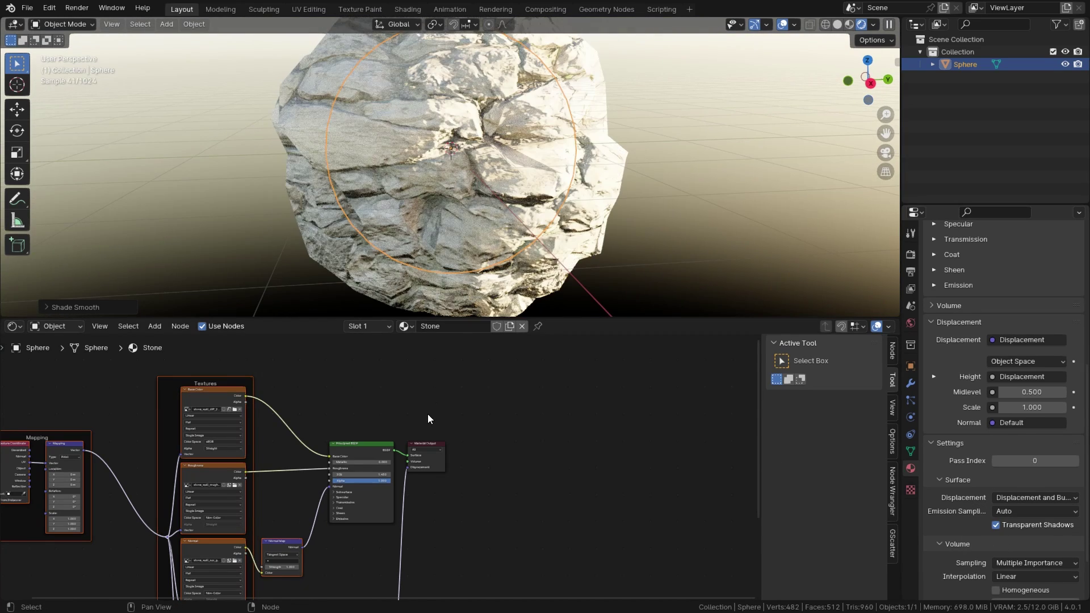
{"action": "scroll", "coordinate": [429, 413], "scroll_direction": "down", "scroll_amount": 2}
{"action": "middle_click_drag", "start_coordinate": [433, 404], "coordinate": [459, 300]}
{"action": "scroll", "coordinate": [437, 457], "scroll_direction": "up", "scroll_amount": 5}
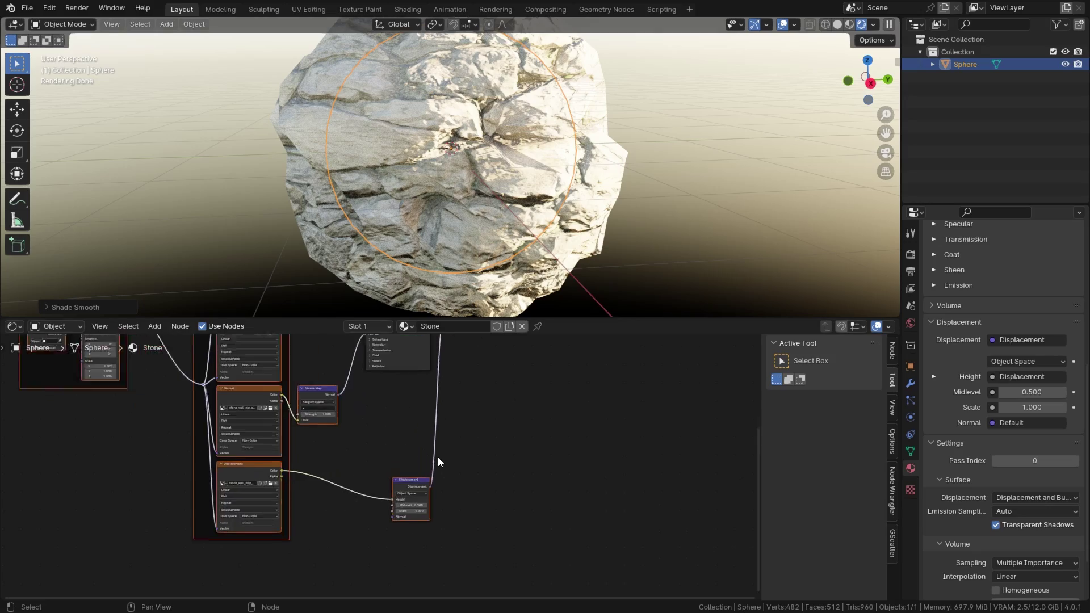
{"action": "scroll", "coordinate": [422, 467], "scroll_direction": "up", "scroll_amount": 1}
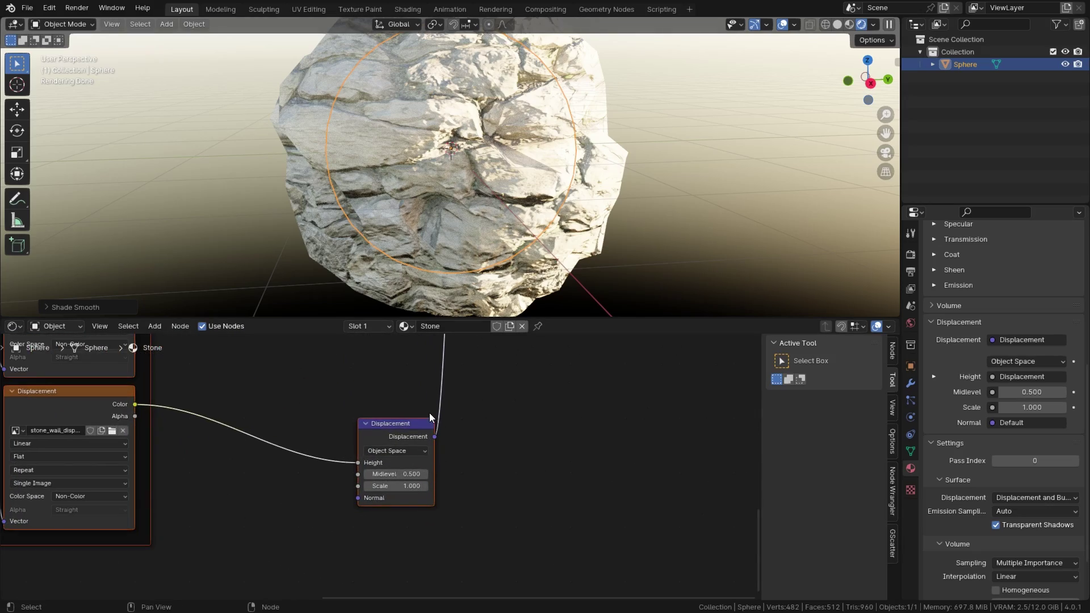
{"action": "key", "text": "BackSpace"}
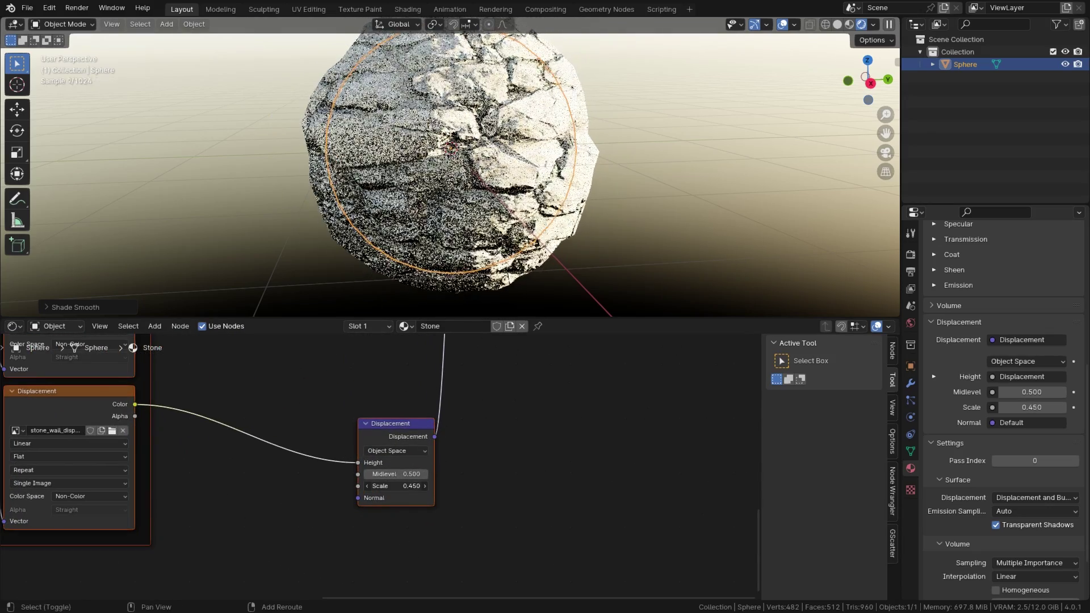
{"action": "left_click_drag", "start_coordinate": [395, 486], "coordinate": [426, 486]}
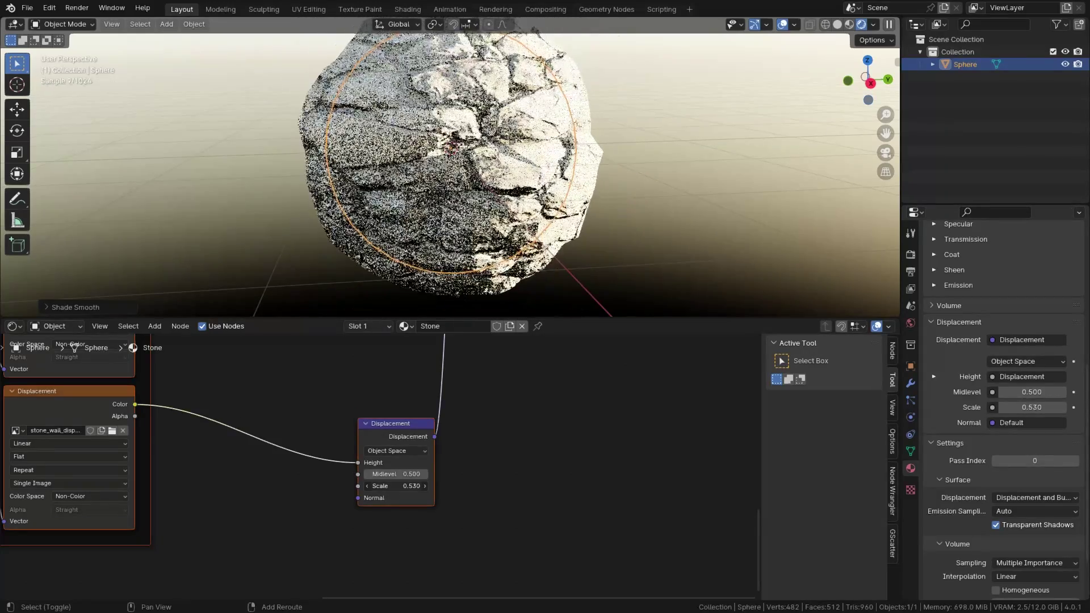
{"action": "middle_click_drag", "start_coordinate": [509, 223], "coordinate": [460, 209]}
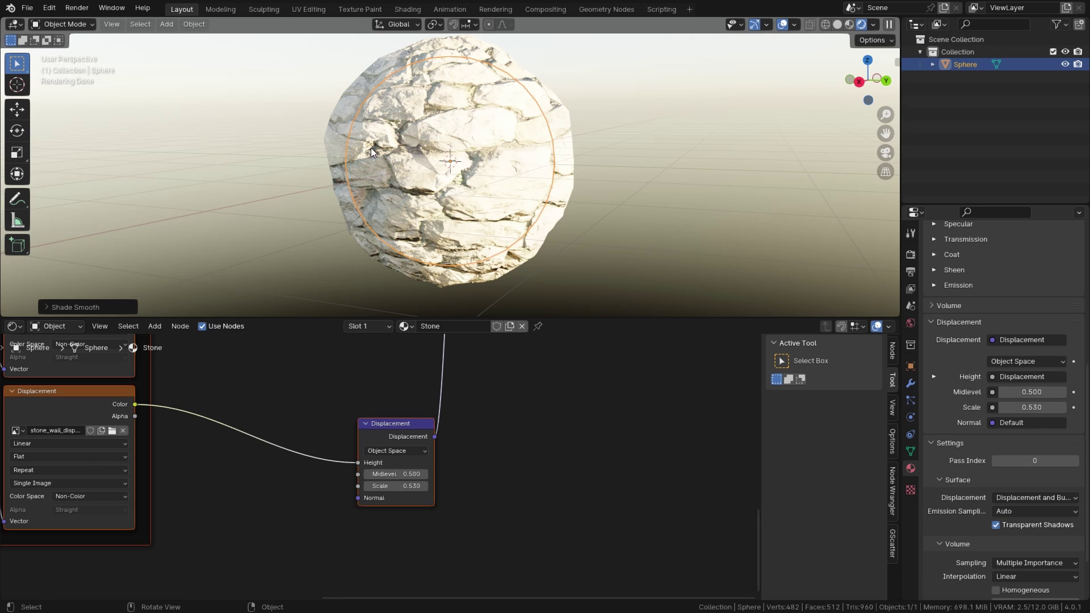
Switch the viewport to Solid shading and turn on the wireframe overlay to inspect the sphere's mesh density
{"action": "left_click", "coordinate": [839, 24]}
{"action": "key", "text": "q"}
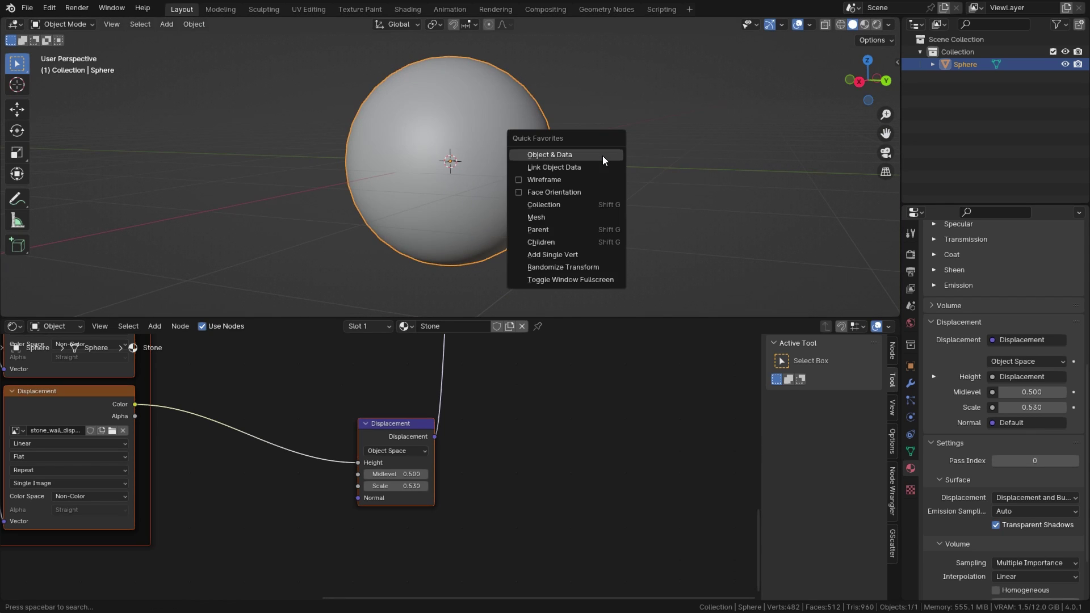
{"action": "left_click", "coordinate": [575, 180]}
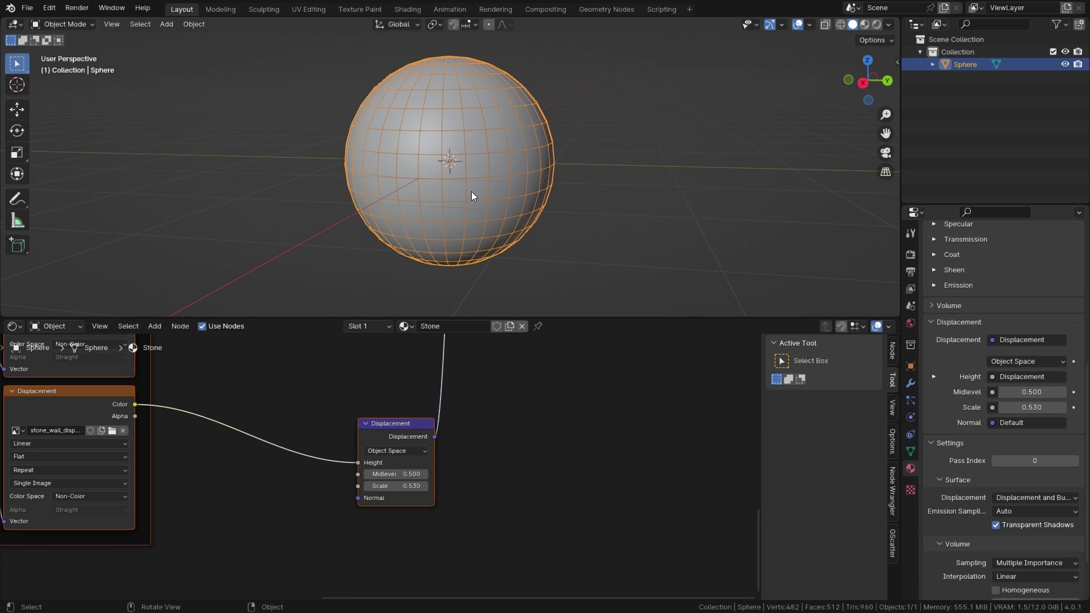
{"action": "middle_click_drag", "start_coordinate": [472, 192], "coordinate": [492, 191]}
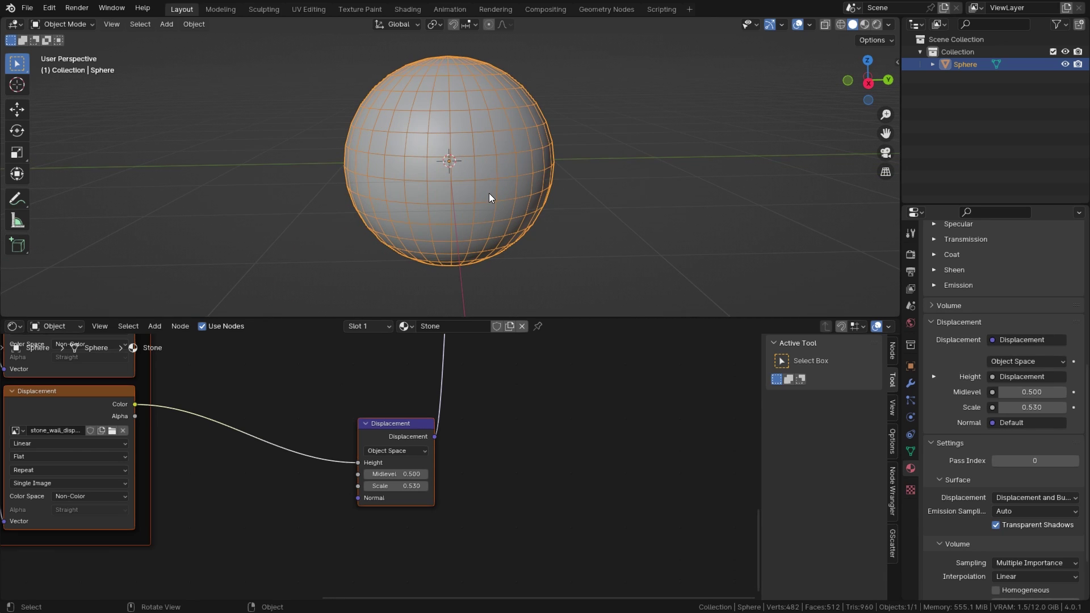
Subdivide the sphere's entire mesh with one cut in Edit Mode and view it in Rendered shading
{"action": "key", "text": "Tab"}
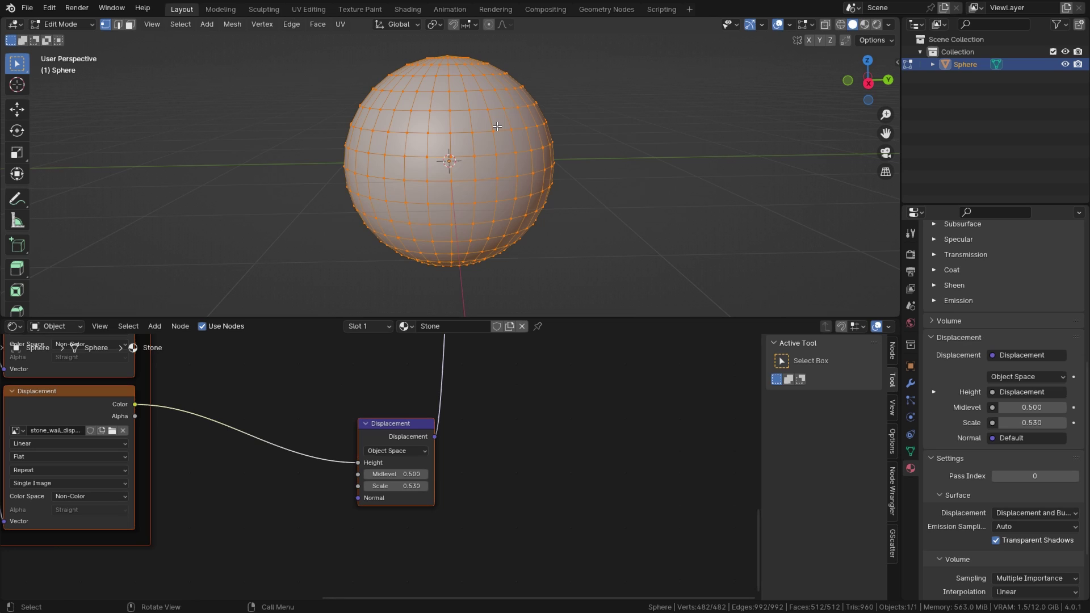
{"action": "key", "text": "ctrl+e"}
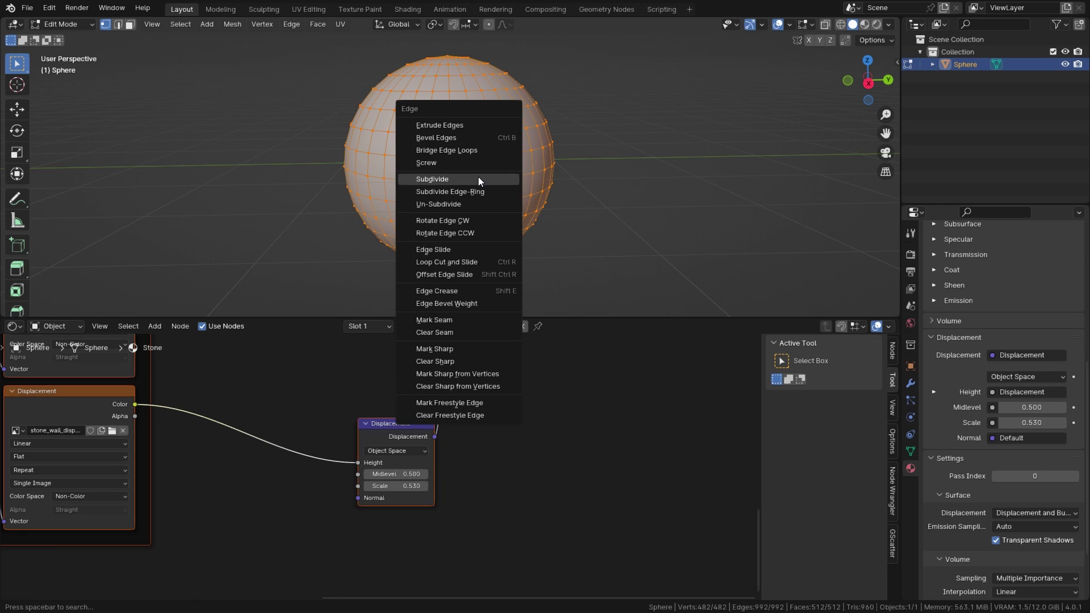
{"action": "left_click", "coordinate": [473, 178]}
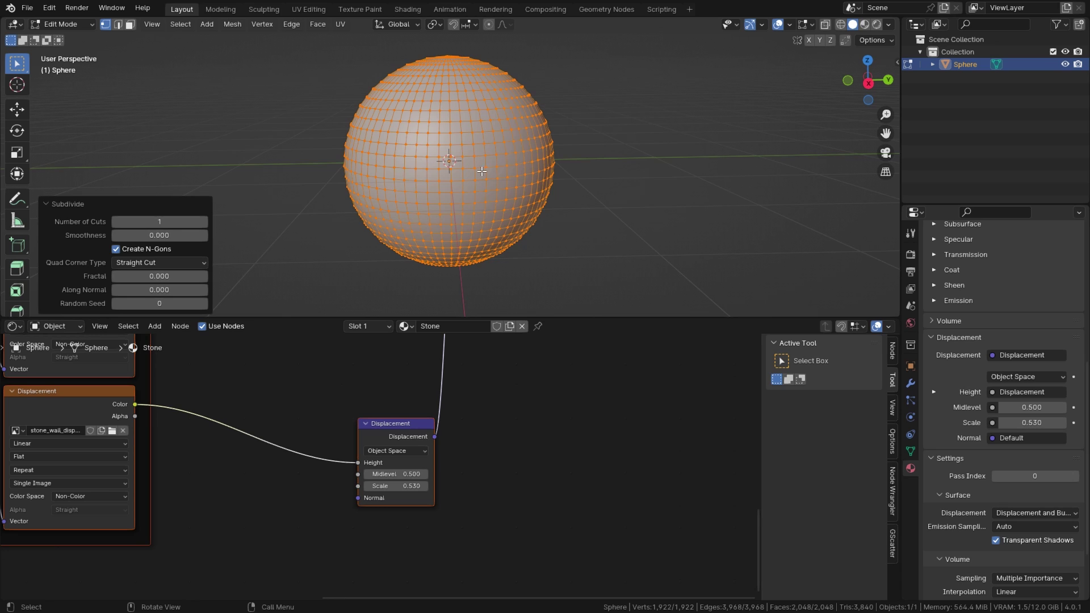
{"action": "left_click", "coordinate": [876, 24]}
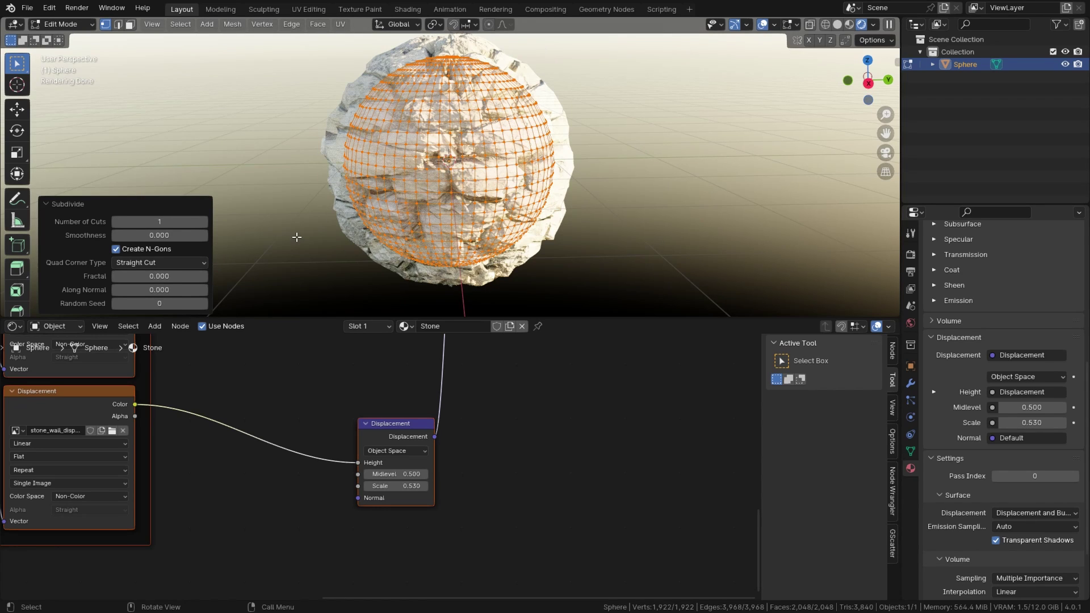
Try raising the sphere's Subdivide cuts to 6, lower them to 5, and compare the displaced relief
{"action": "left_click", "coordinate": [203, 223]}
{"action": "left_click", "coordinate": [203, 222]}
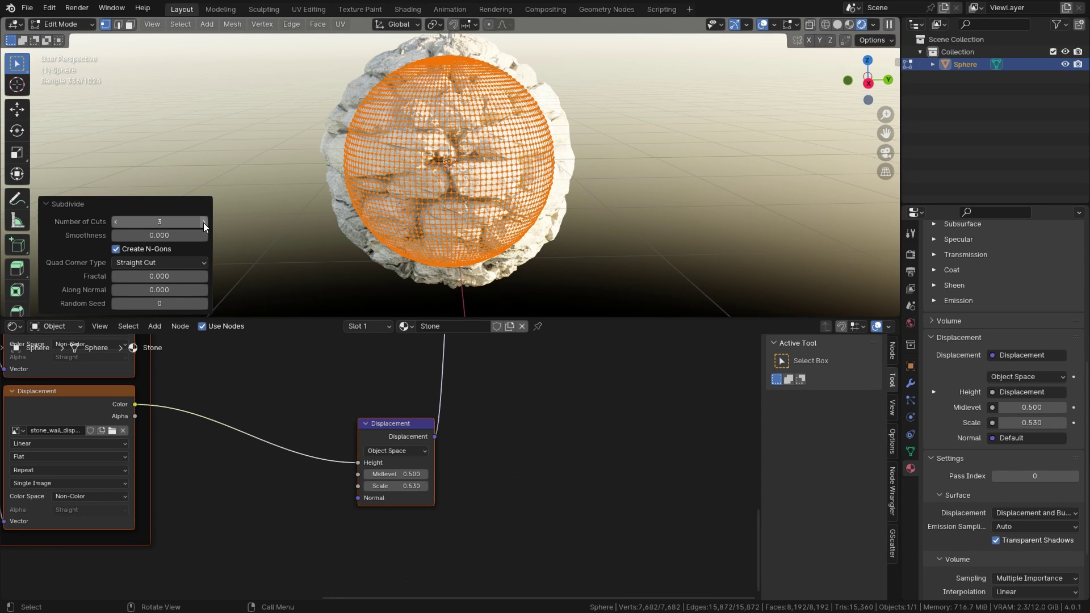
{"action": "left_click", "coordinate": [204, 222]}
{"action": "left_click", "coordinate": [203, 223]}
{"action": "left_click", "coordinate": [203, 222]}
{"action": "middle_click_drag", "start_coordinate": [584, 189], "coordinate": [432, 204]}
{"action": "scroll", "coordinate": [511, 190], "scroll_direction": "up", "scroll_amount": 1}
{"action": "scroll", "coordinate": [511, 190], "scroll_direction": "up", "scroll_amount": 2}
{"action": "scroll", "coordinate": [369, 206], "scroll_direction": "down", "scroll_amount": 4}
{"action": "left_click", "coordinate": [203, 222]}
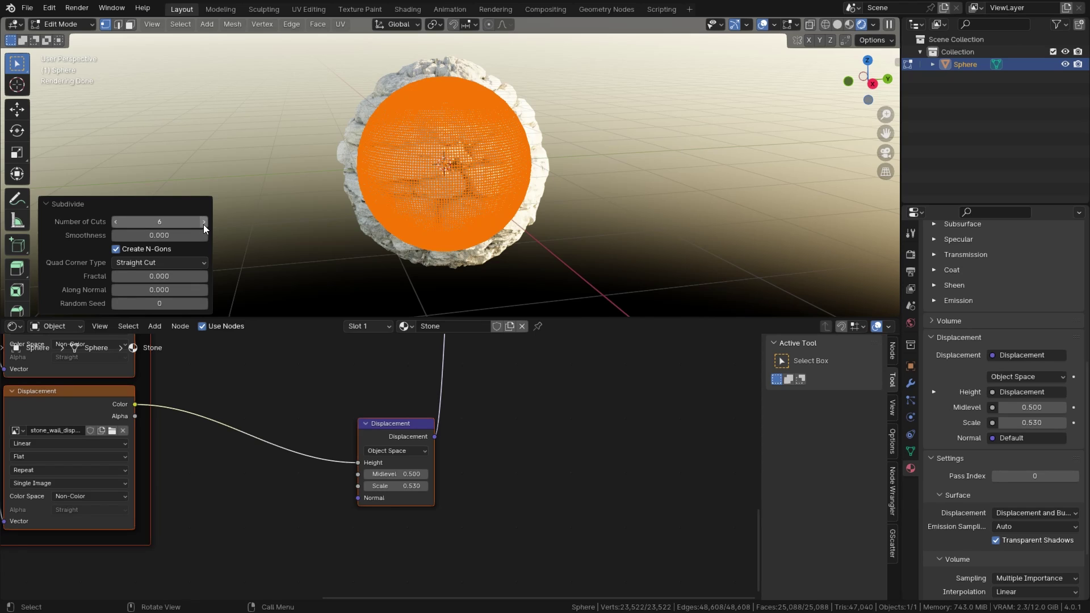
{"action": "left_click", "coordinate": [114, 221]}
{"action": "left_click", "coordinate": [116, 222]}
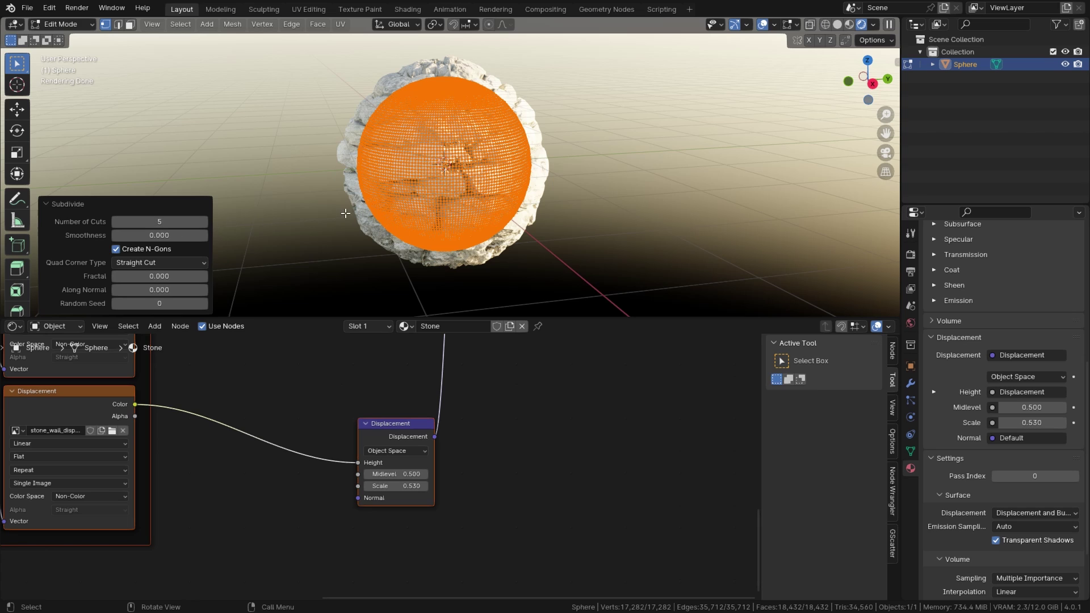
Set the Subdivide operation's Number of Cuts to 1 and return the sphere to Object Mode
{"action": "left_click", "coordinate": [170, 224]}
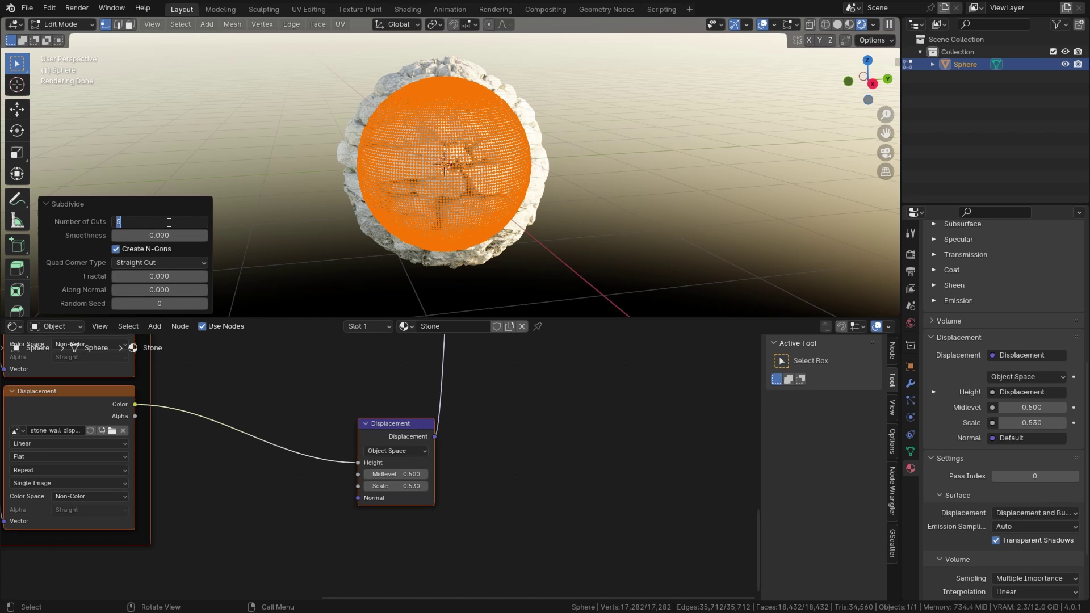
{"action": "key", "text": "Return"}
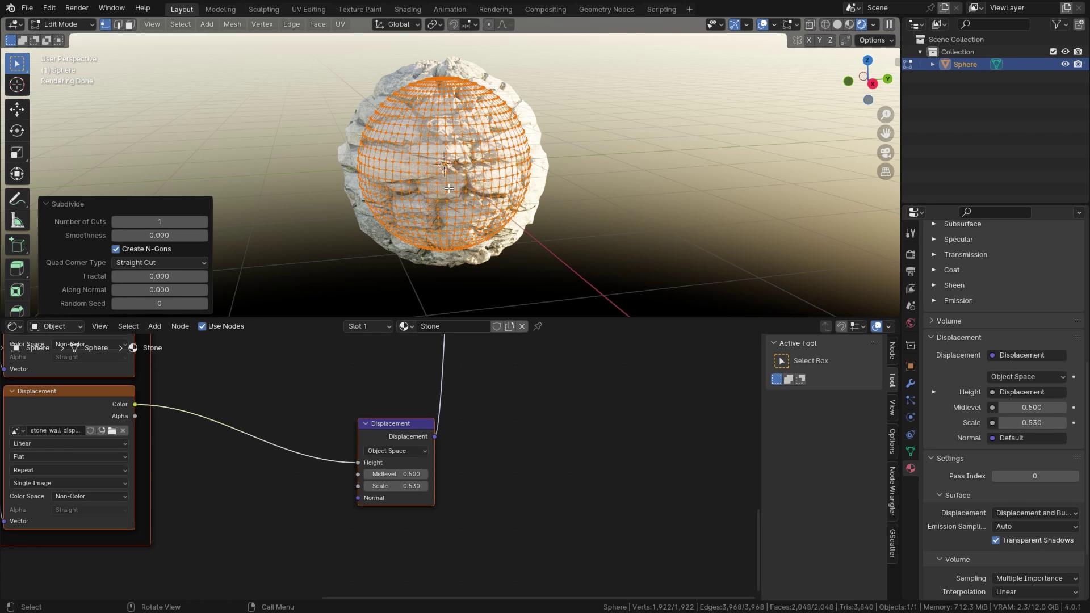
{"action": "key", "text": "Tab"}
Add a Subdivision Surface modifier to the sphere and check the rendered relief
{"action": "scroll", "coordinate": [457, 204], "scroll_direction": "up", "scroll_amount": 4}
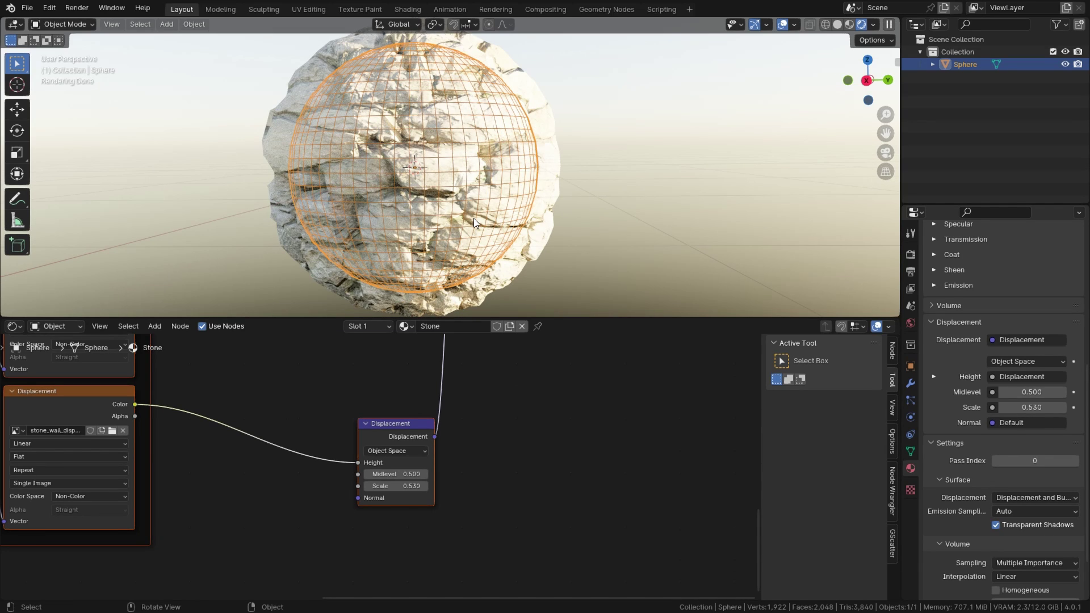
{"action": "middle_click_drag", "start_coordinate": [473, 217], "coordinate": [500, 225]}
{"action": "left_click", "coordinate": [911, 383]}
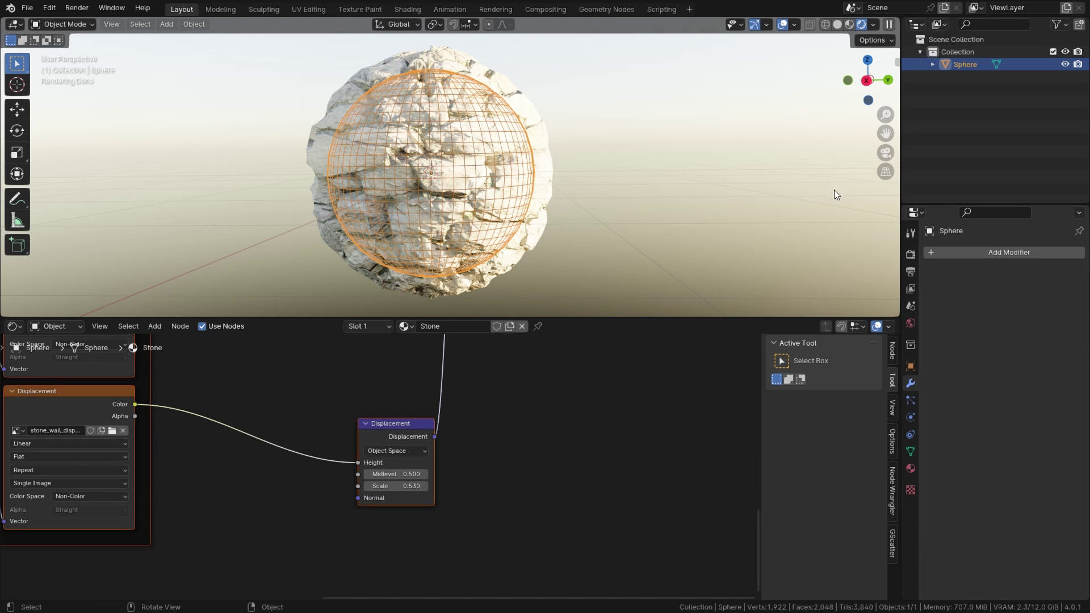
{"action": "left_click", "coordinate": [959, 251]}
{"action": "mouse_move", "coordinate": [941, 296]}
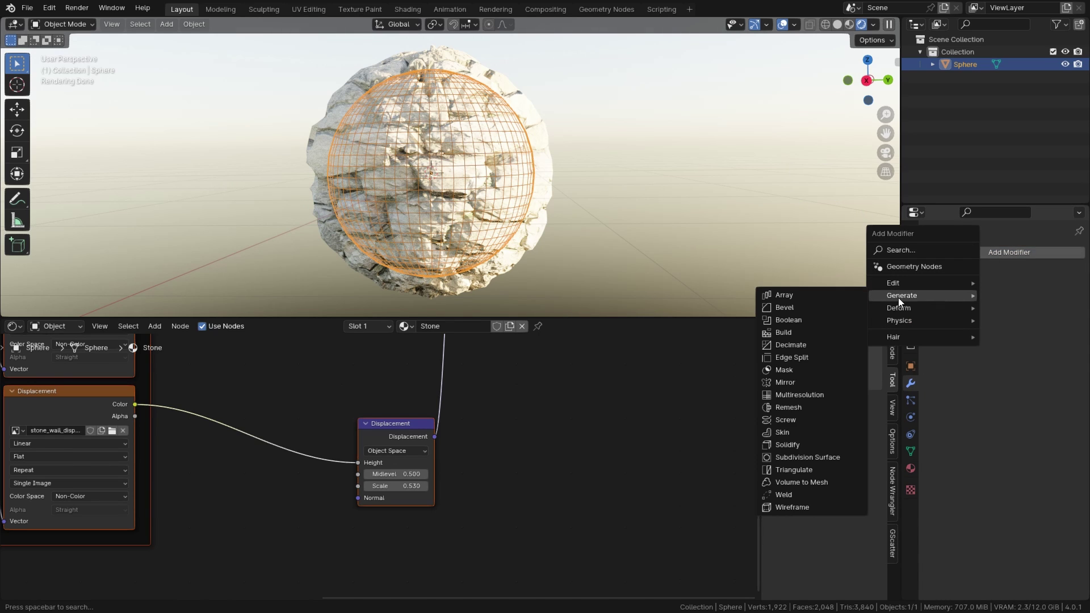
{"action": "left_click", "coordinate": [805, 459]}
{"action": "middle_click_drag", "start_coordinate": [474, 196], "coordinate": [518, 241]}
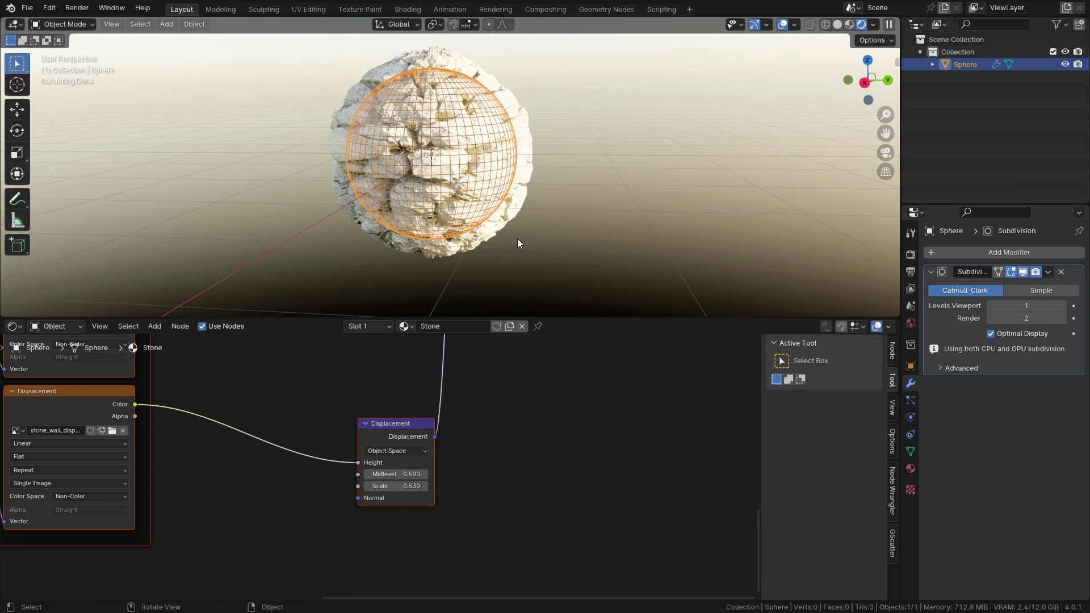
Set the Subdivision modifier's viewport levels to 5 and inspect the finer stone relief
{"action": "left_click", "coordinate": [1063, 307]}
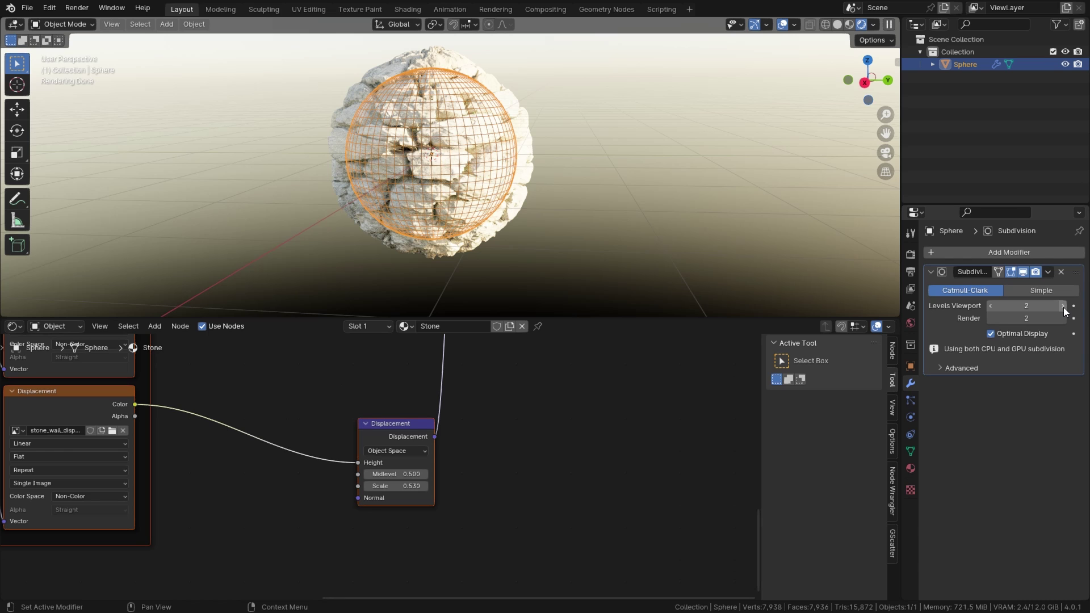
{"action": "left_click", "coordinate": [1064, 307]}
{"action": "left_click", "coordinate": [1063, 306]}
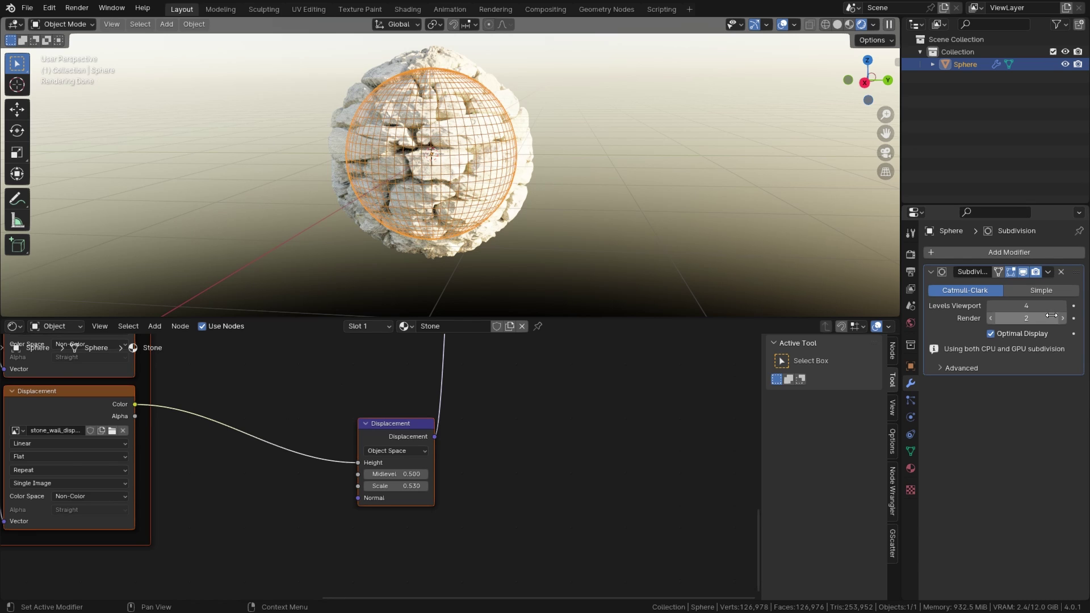
{"action": "key", "text": "ctrl+5"}
{"action": "middle_click_drag", "start_coordinate": [769, 253], "coordinate": [792, 257]}
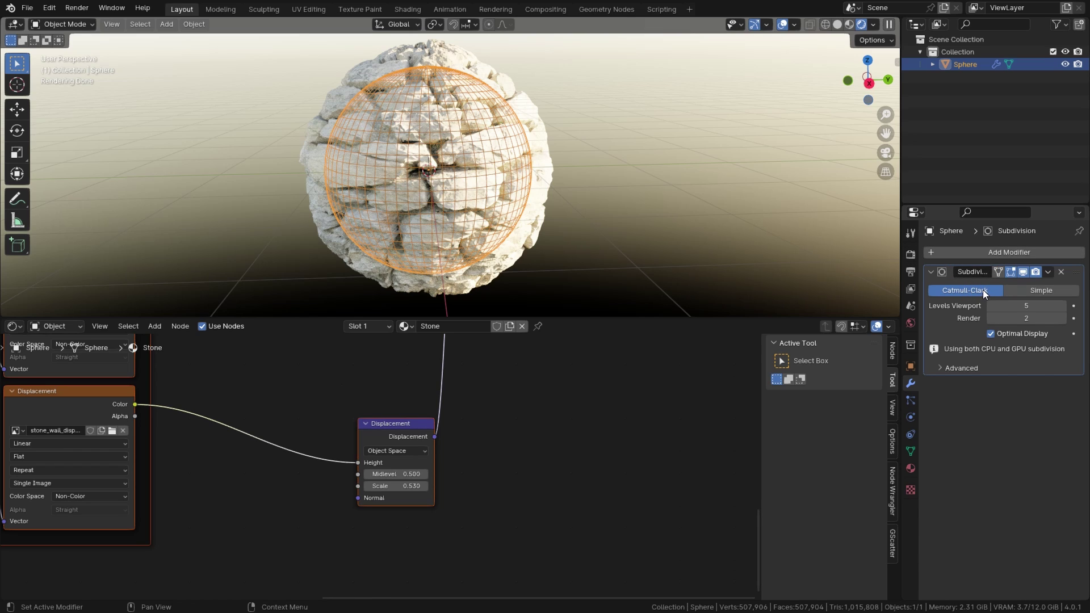
Change the Cycles Feature Set to Experimental in the render settings
{"action": "left_click", "coordinate": [912, 254]}
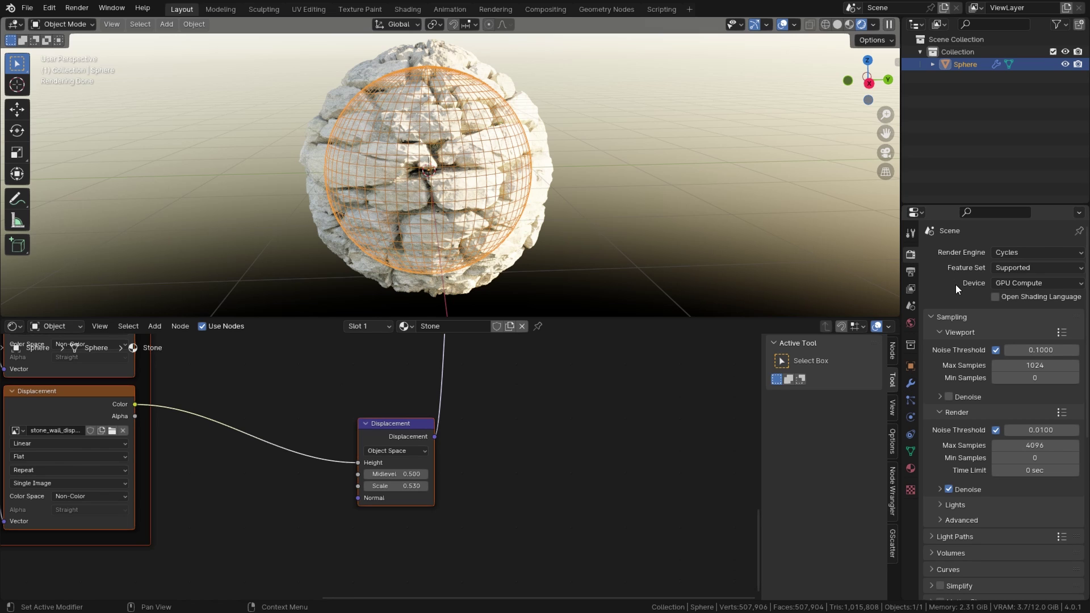
{"action": "middle_click_drag", "start_coordinate": [679, 230], "coordinate": [682, 237], "text": "shift"}
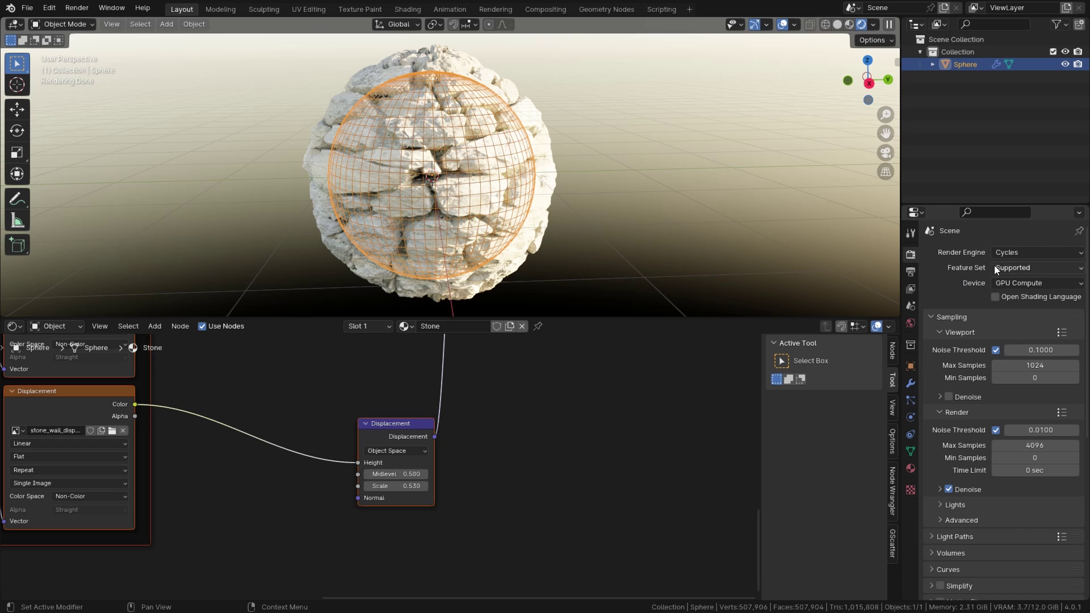
{"action": "left_click", "coordinate": [1013, 268]}
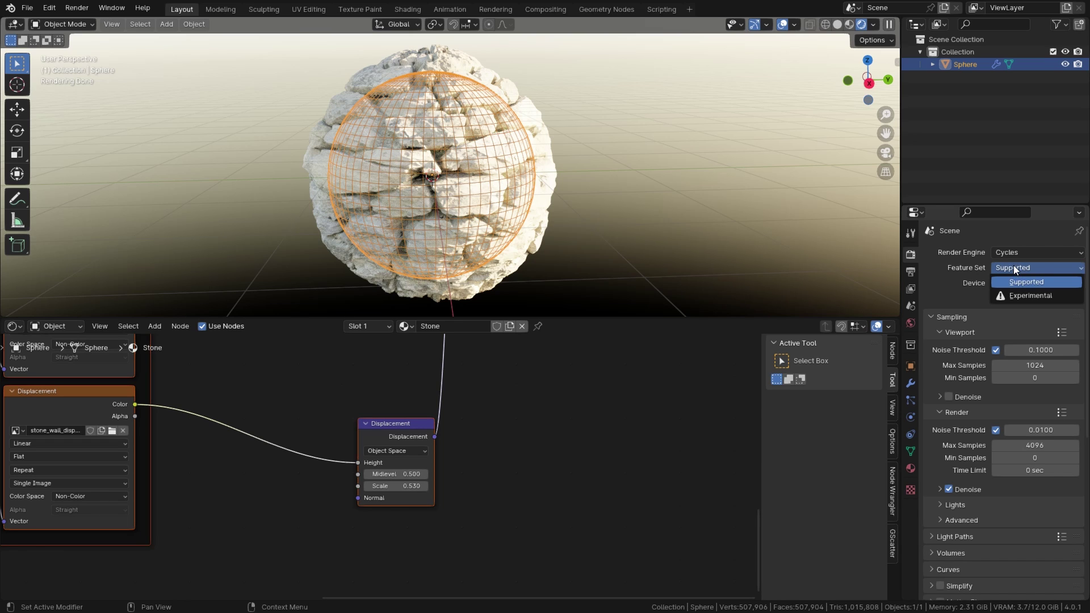
{"action": "left_click", "coordinate": [1030, 296]}
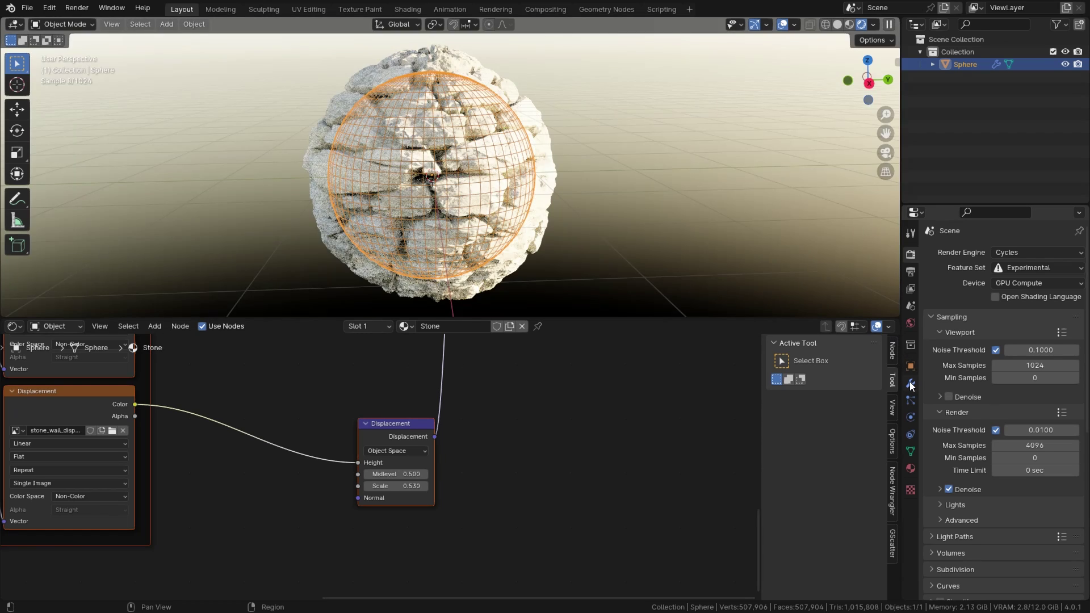
Enable Adaptive Subdivision on the sphere's Subdivision modifier, keeping the Dicing Scale at 1.00
{"action": "left_click", "coordinate": [911, 384]}
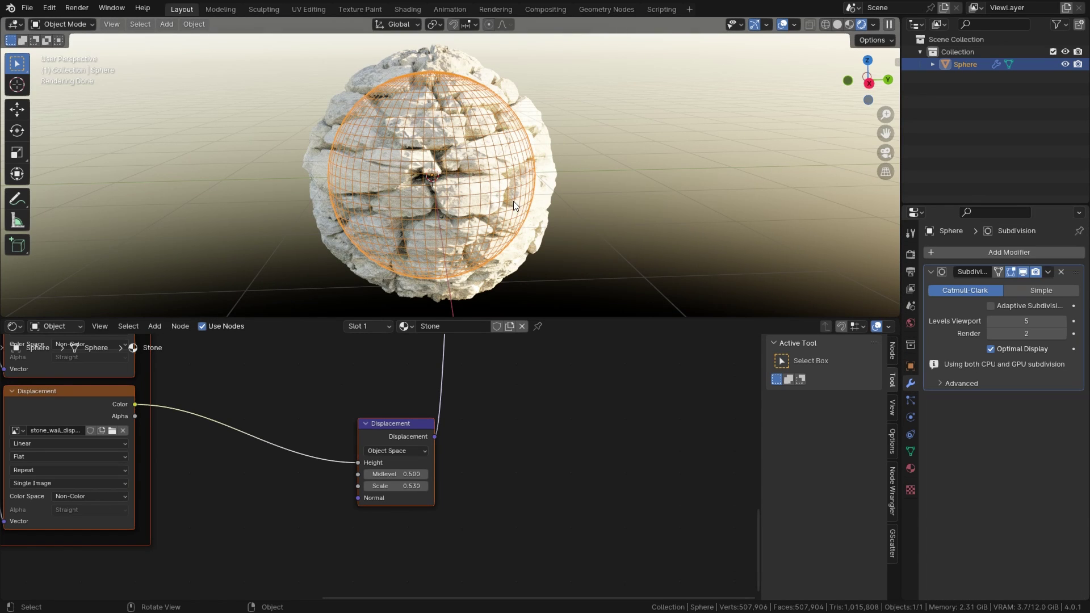
{"action": "left_click", "coordinate": [990, 306]}
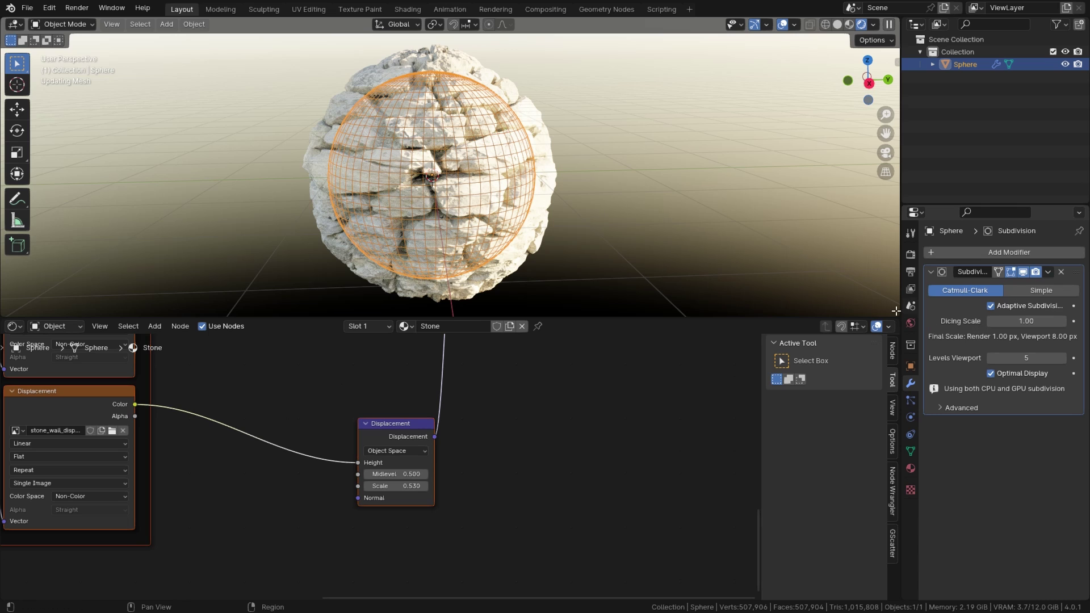
{"action": "middle_click_drag", "start_coordinate": [531, 227], "coordinate": [564, 223]}
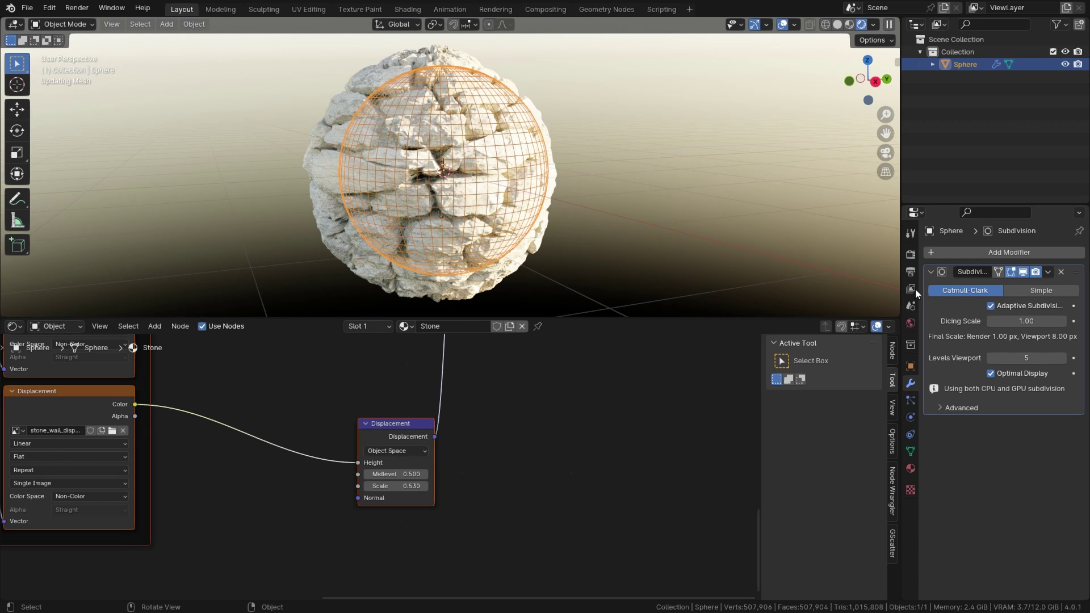
{"action": "middle_click_drag", "start_coordinate": [604, 217], "coordinate": [676, 226]}
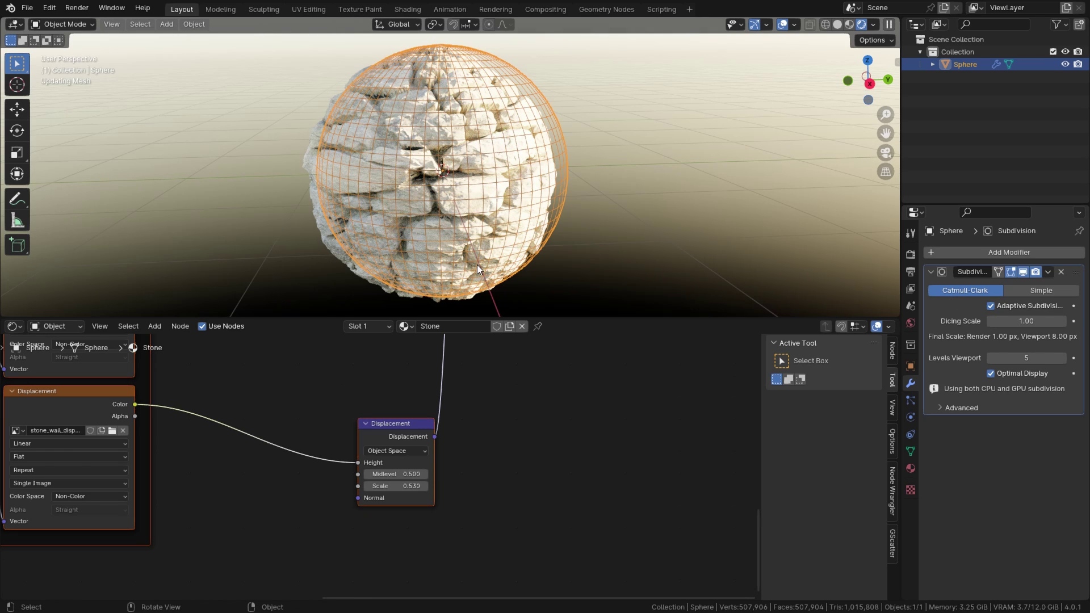
Switch the viewport from Rendered to Solid shading to stop the heavy mesh update
{"action": "middle_click_drag", "start_coordinate": [491, 243], "coordinate": [539, 229]}
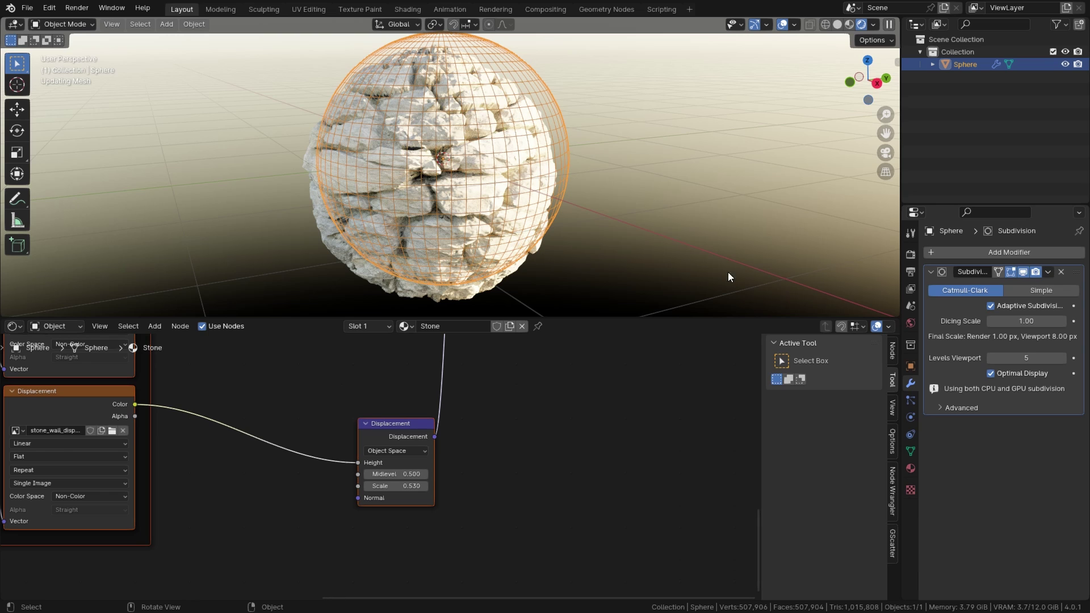
{"action": "scroll", "coordinate": [676, 230], "scroll_direction": "down", "scroll_amount": 1}
{"action": "middle_click_drag", "start_coordinate": [632, 227], "coordinate": [594, 242]}
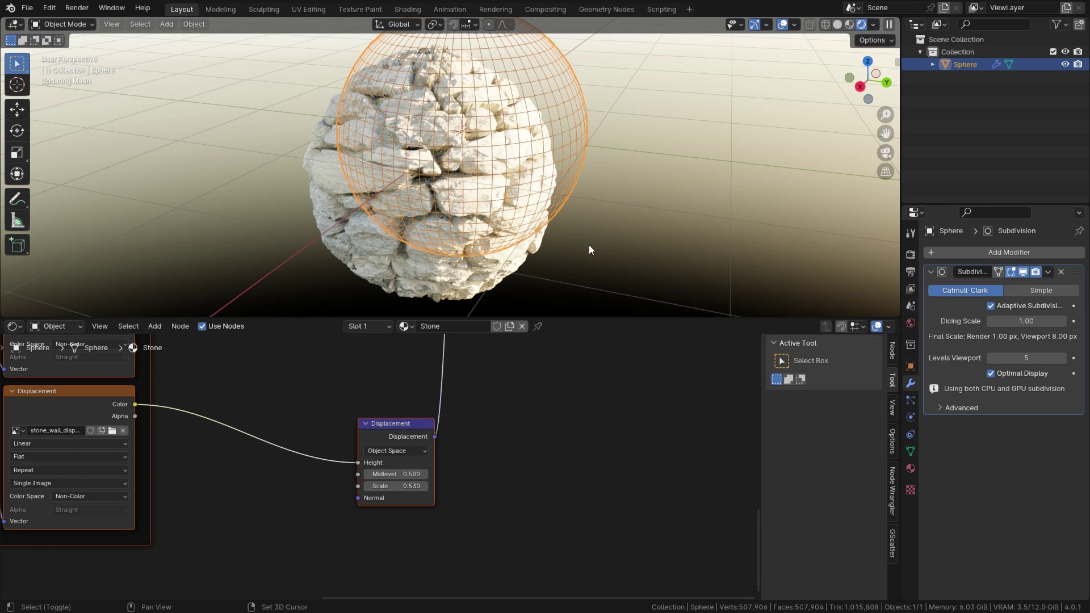
{"action": "middle_click_drag", "start_coordinate": [589, 244], "coordinate": [593, 266], "text": "shift"}
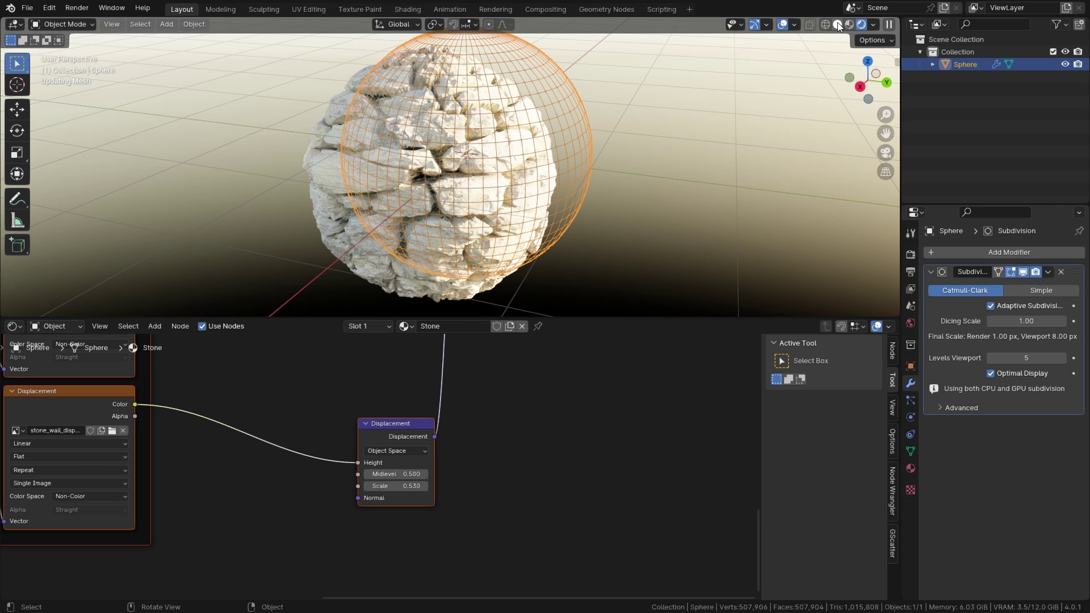
{"action": "left_click", "coordinate": [837, 22]}
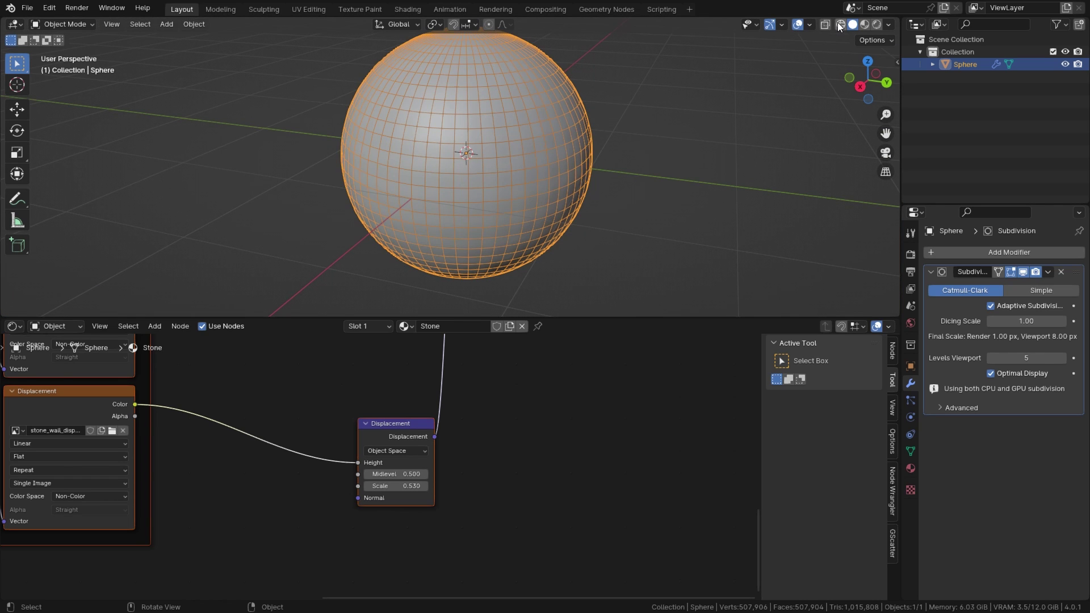